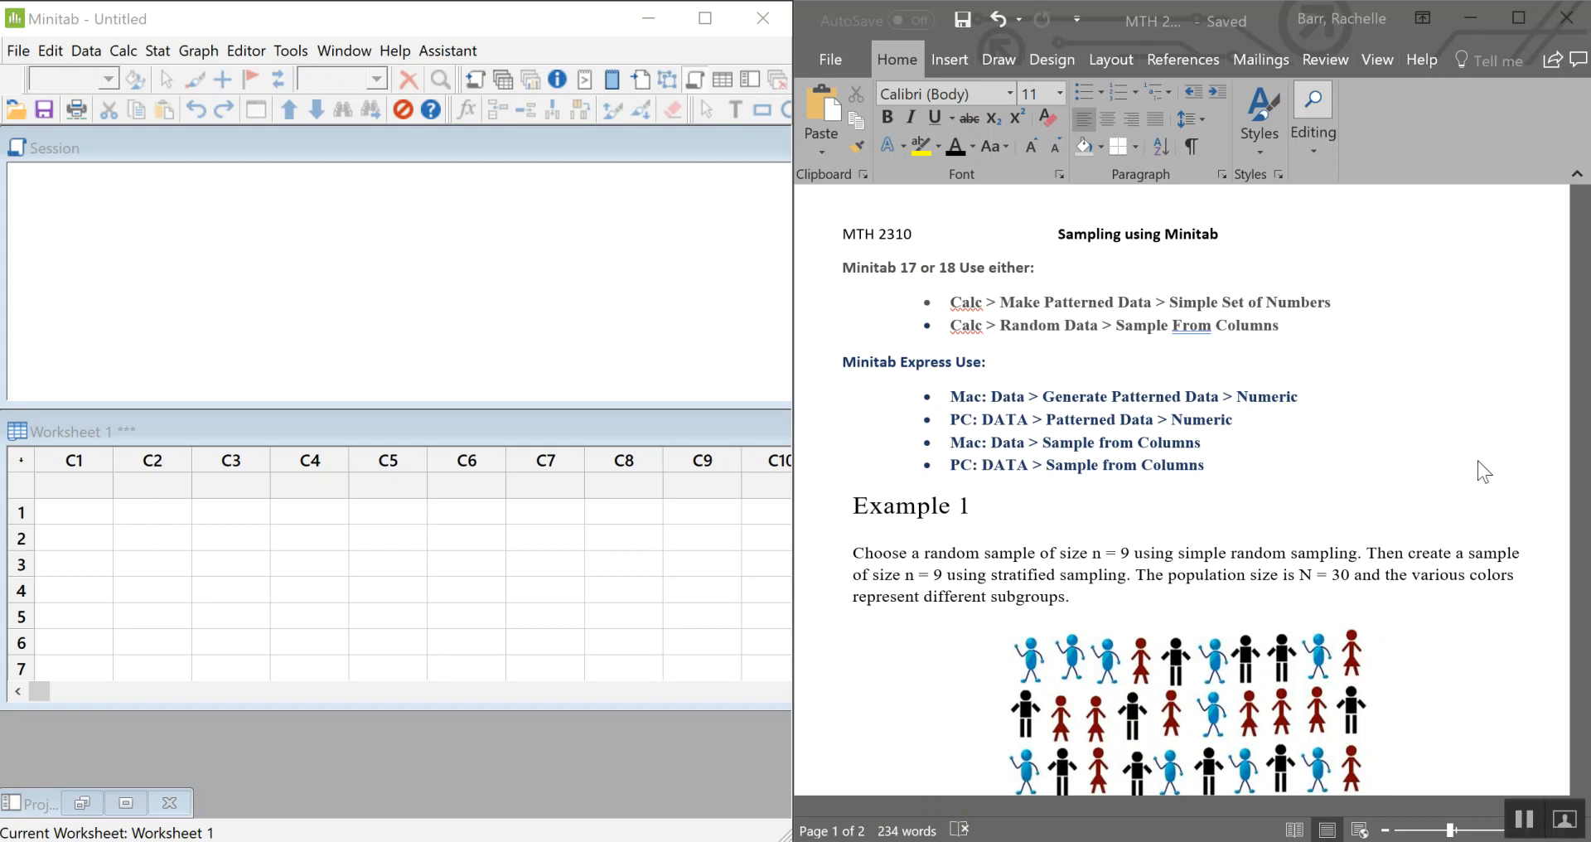
# - Extend the lower edge of the worksheet window so that about ten rows are shown
pyautogui.scroll(-3, 1417, 477)
pyautogui.scroll(-2, 1441, 440)
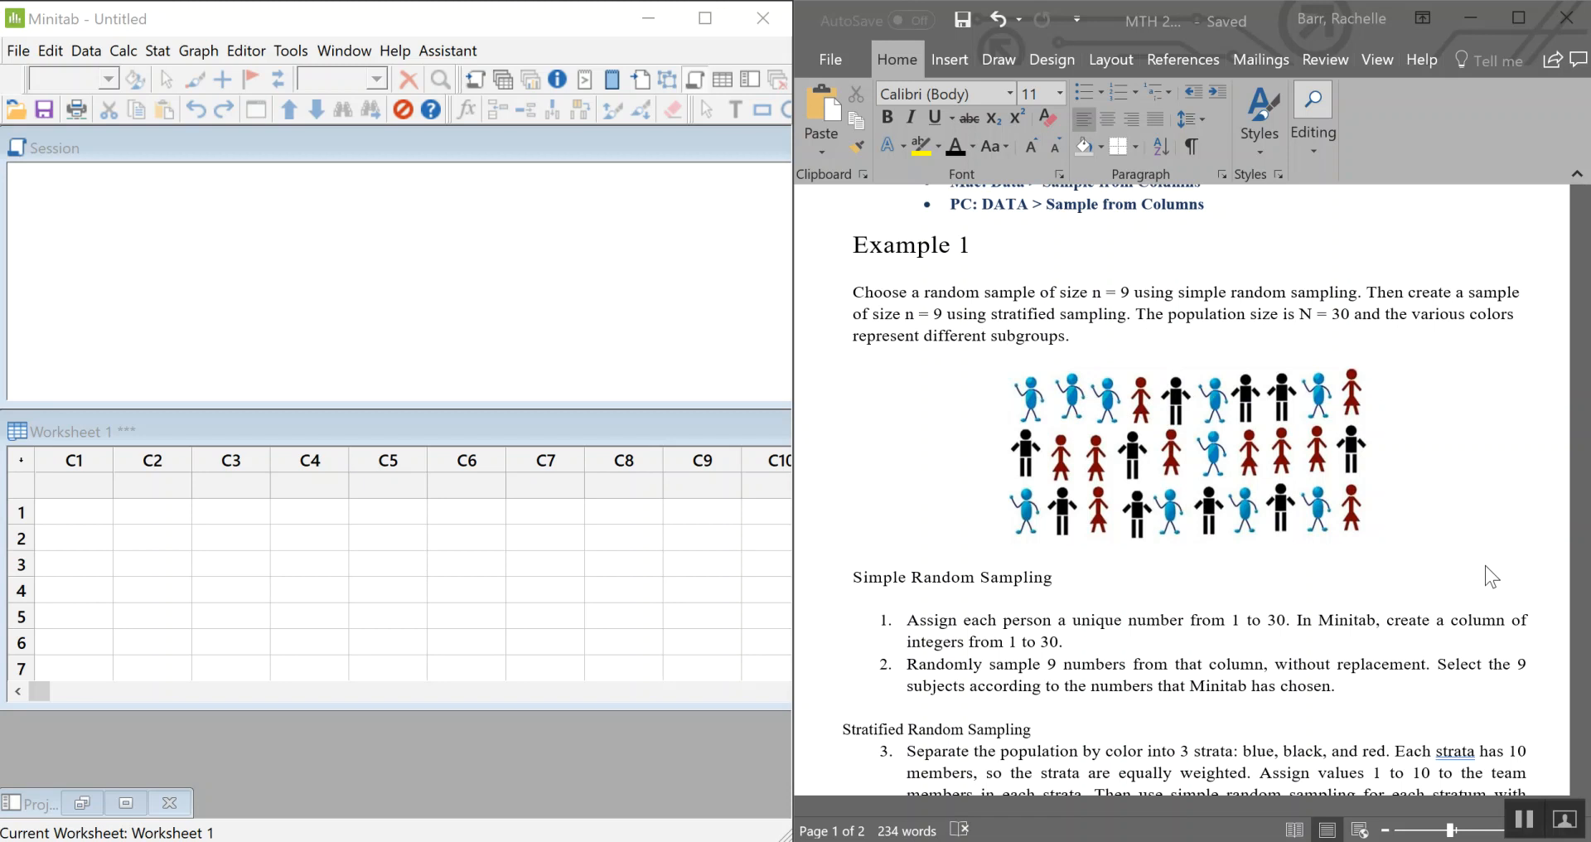
pyautogui.moveTo(587, 706); pyautogui.dragTo(584, 784)
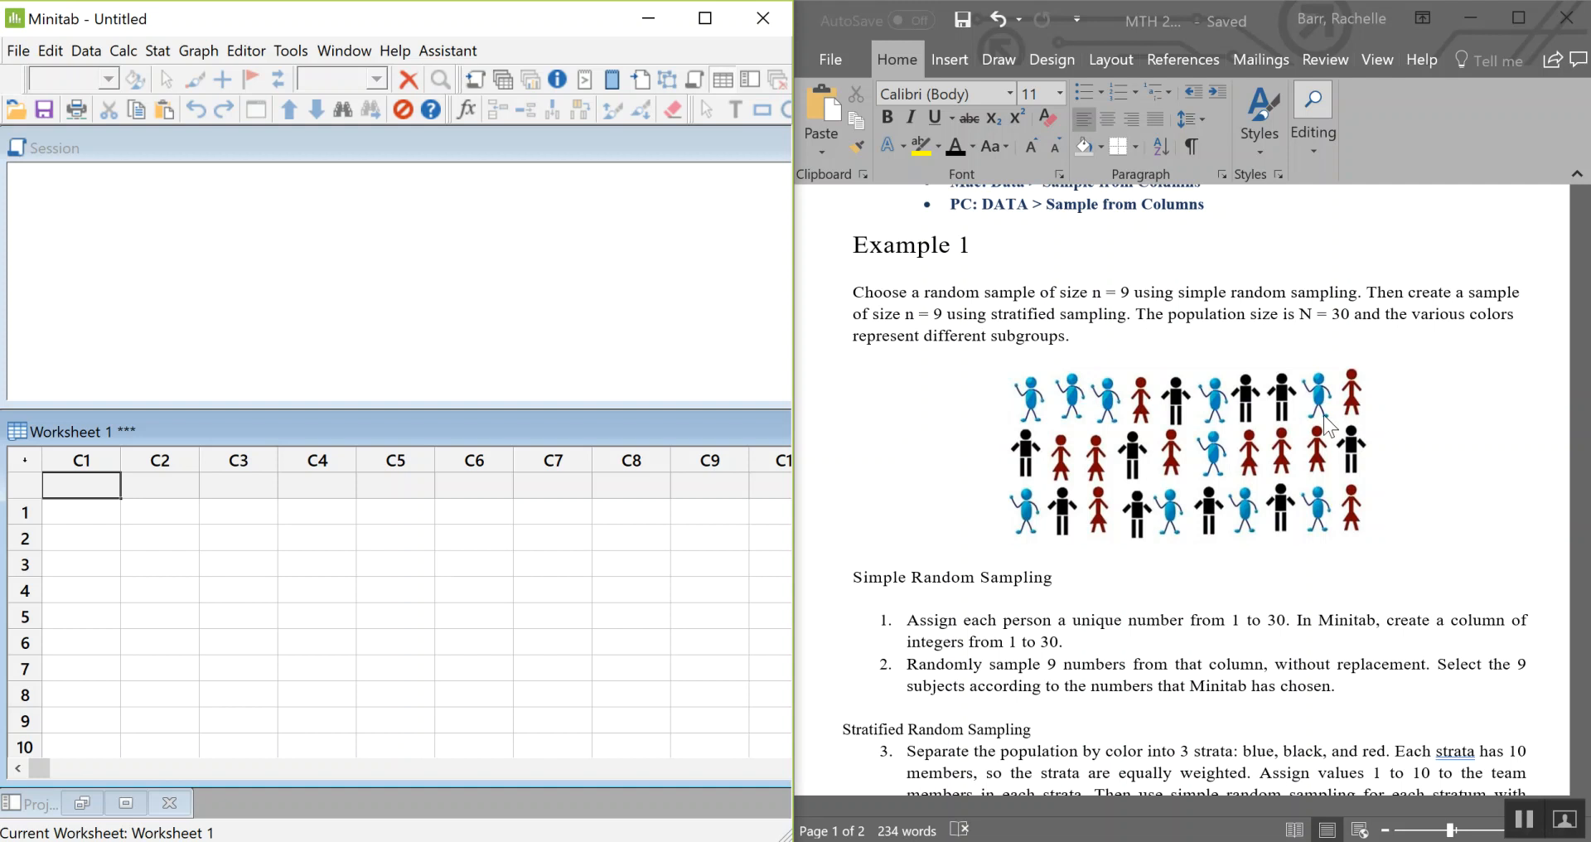
# - Go to the sampling instructions in the Word document and collapse its ribbon to make more text visible
pyautogui.scroll(-1, 1335, 427)
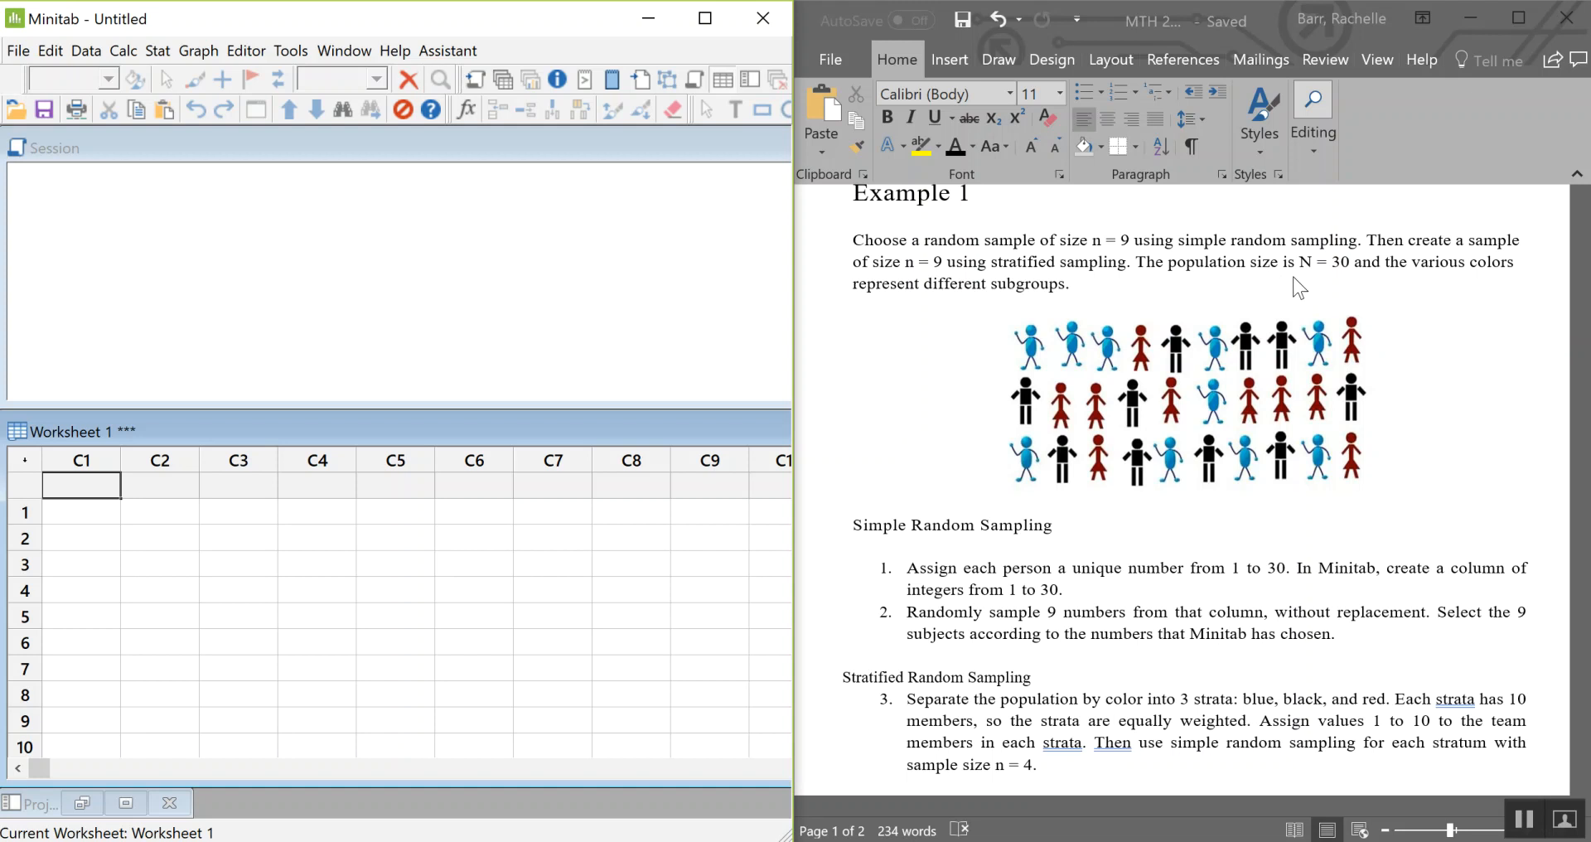
pyautogui.scroll(-1, 1415, 635)
pyautogui.scroll(-1, 1432, 621)
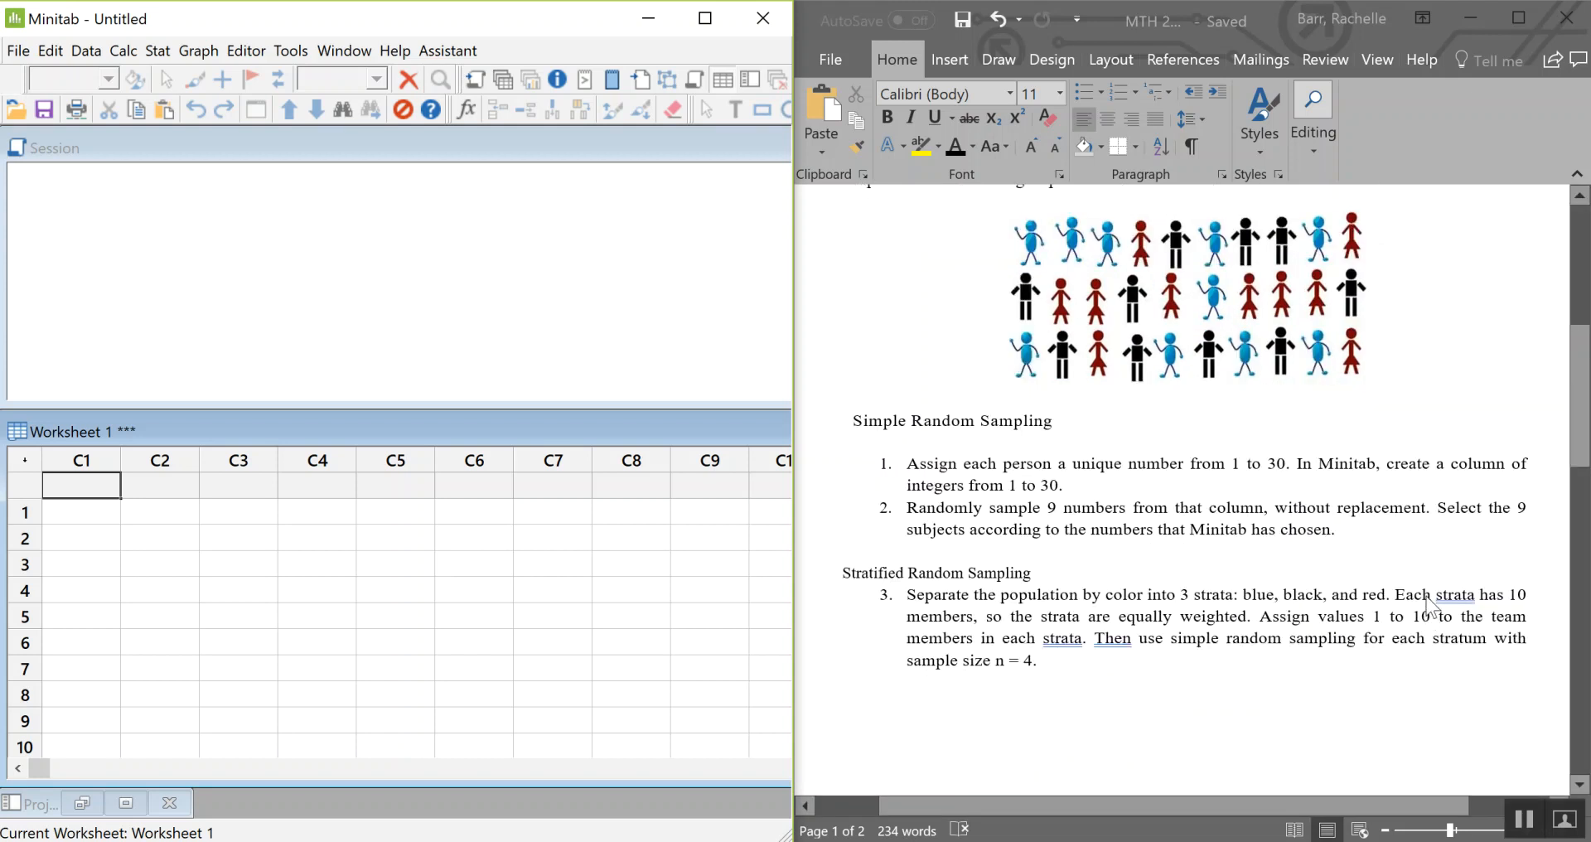
pyautogui.click(1580, 179)
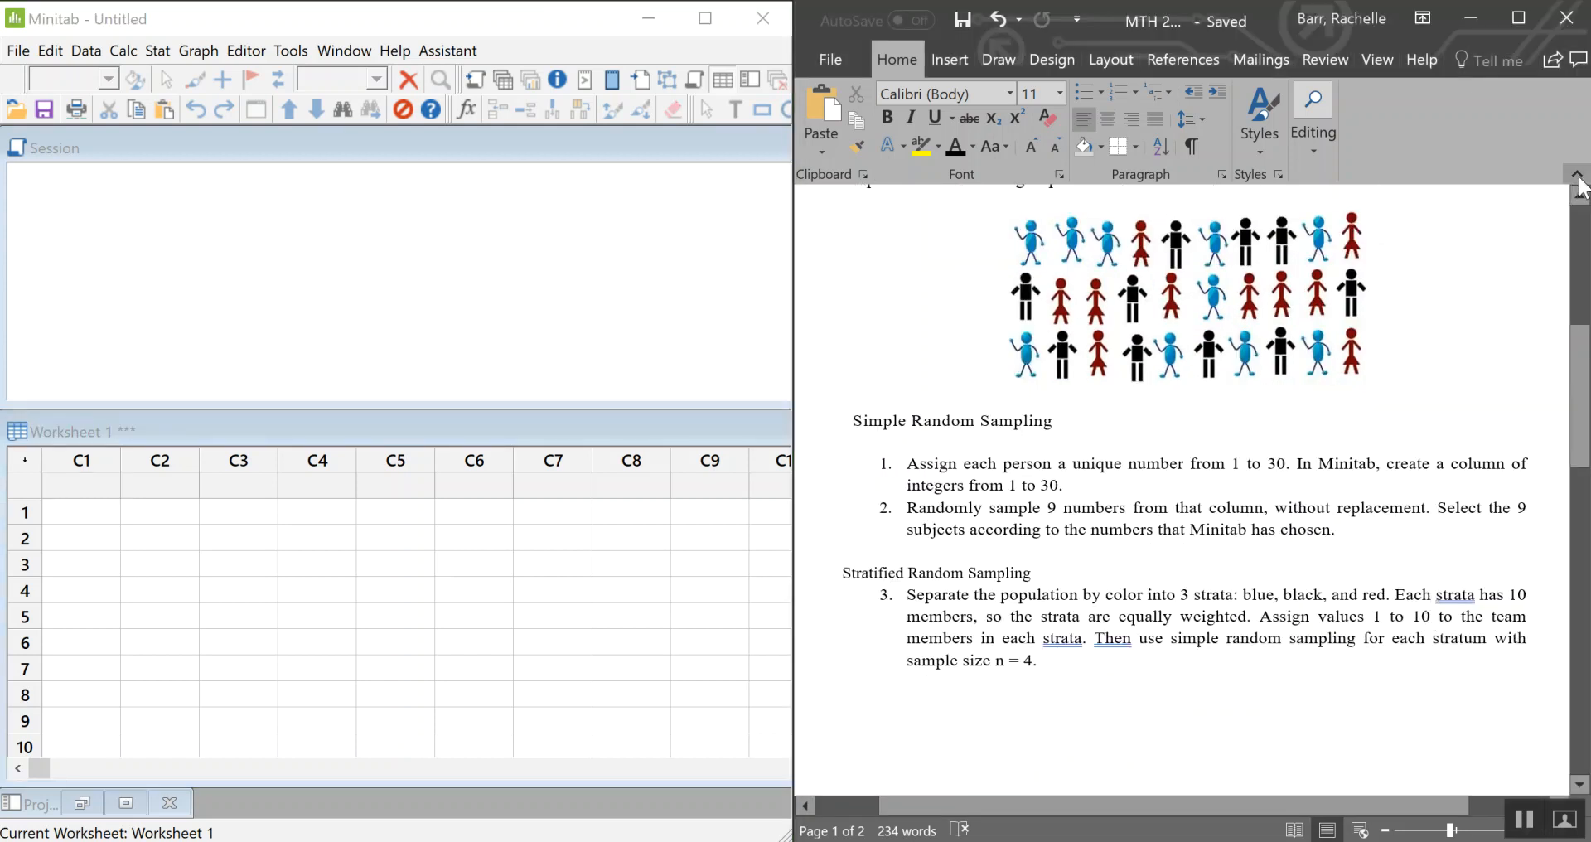
pyautogui.click(1580, 179)
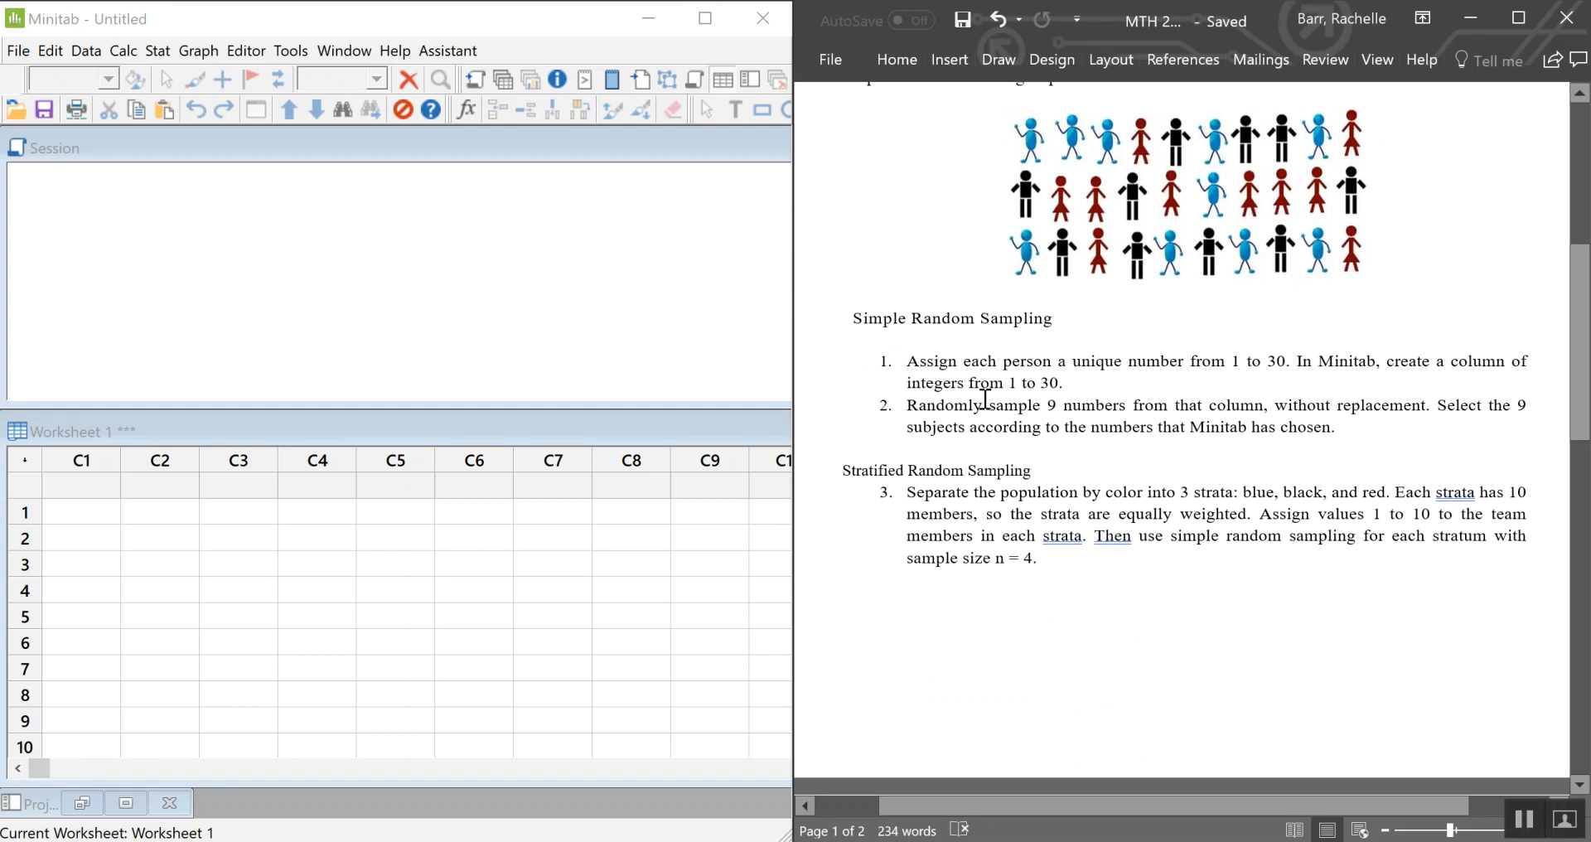
# - Name column C1 of the Minitab worksheet "ID"
pyautogui.click(83, 484)
pyautogui.write('I')
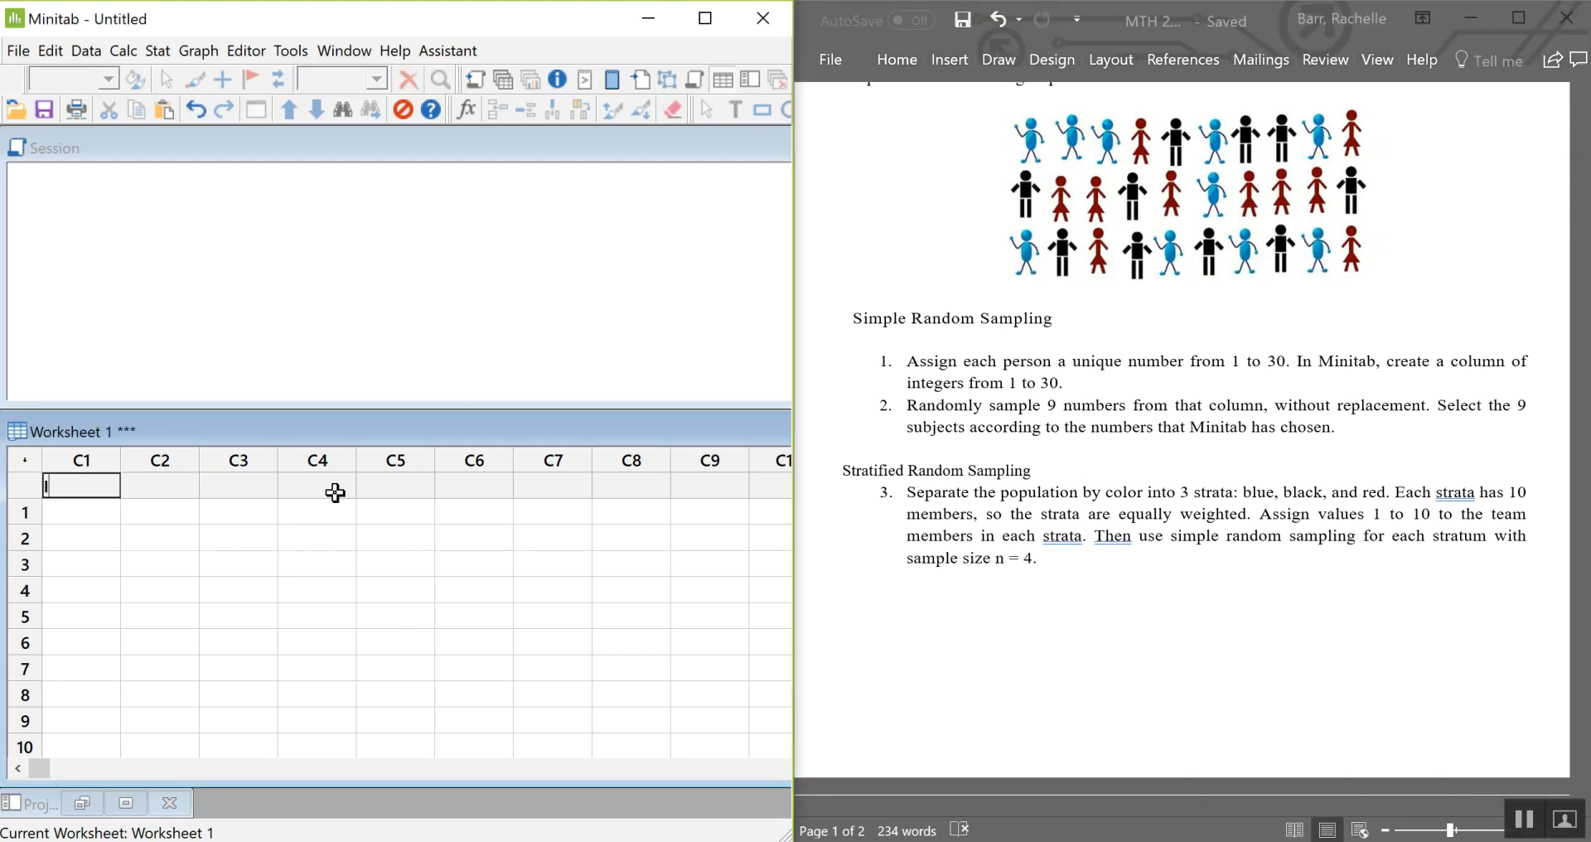
pyautogui.write('D')
pyautogui.press('Return')
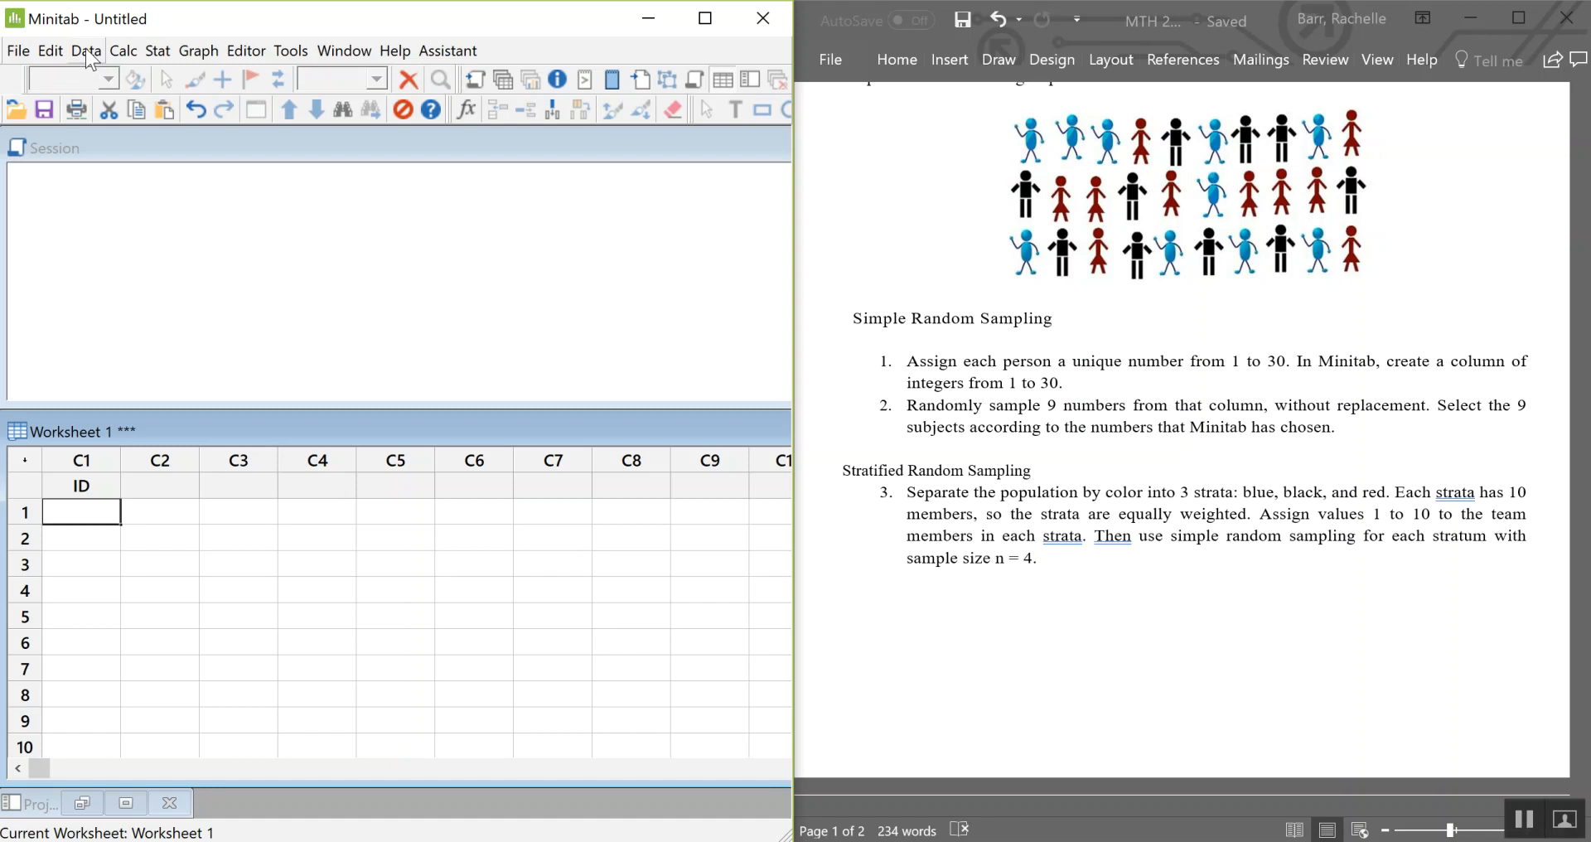
# - Fill the ID column with a simple set of numbers from 1 to 30 in steps of 1, and check the filled rows
pyautogui.click(121, 53)
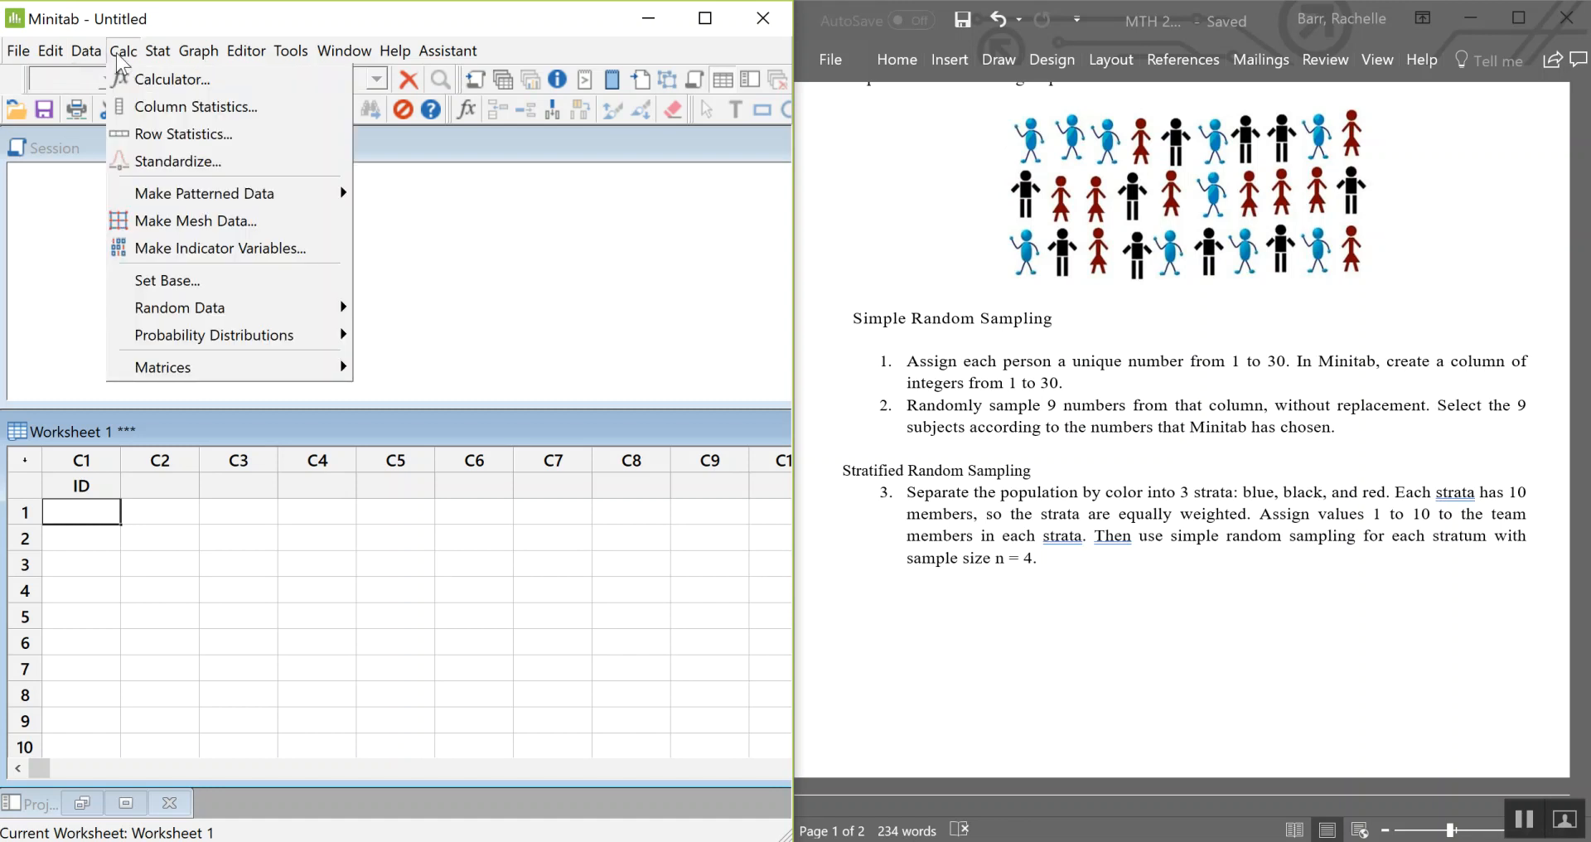
pyautogui.moveTo(250, 203)
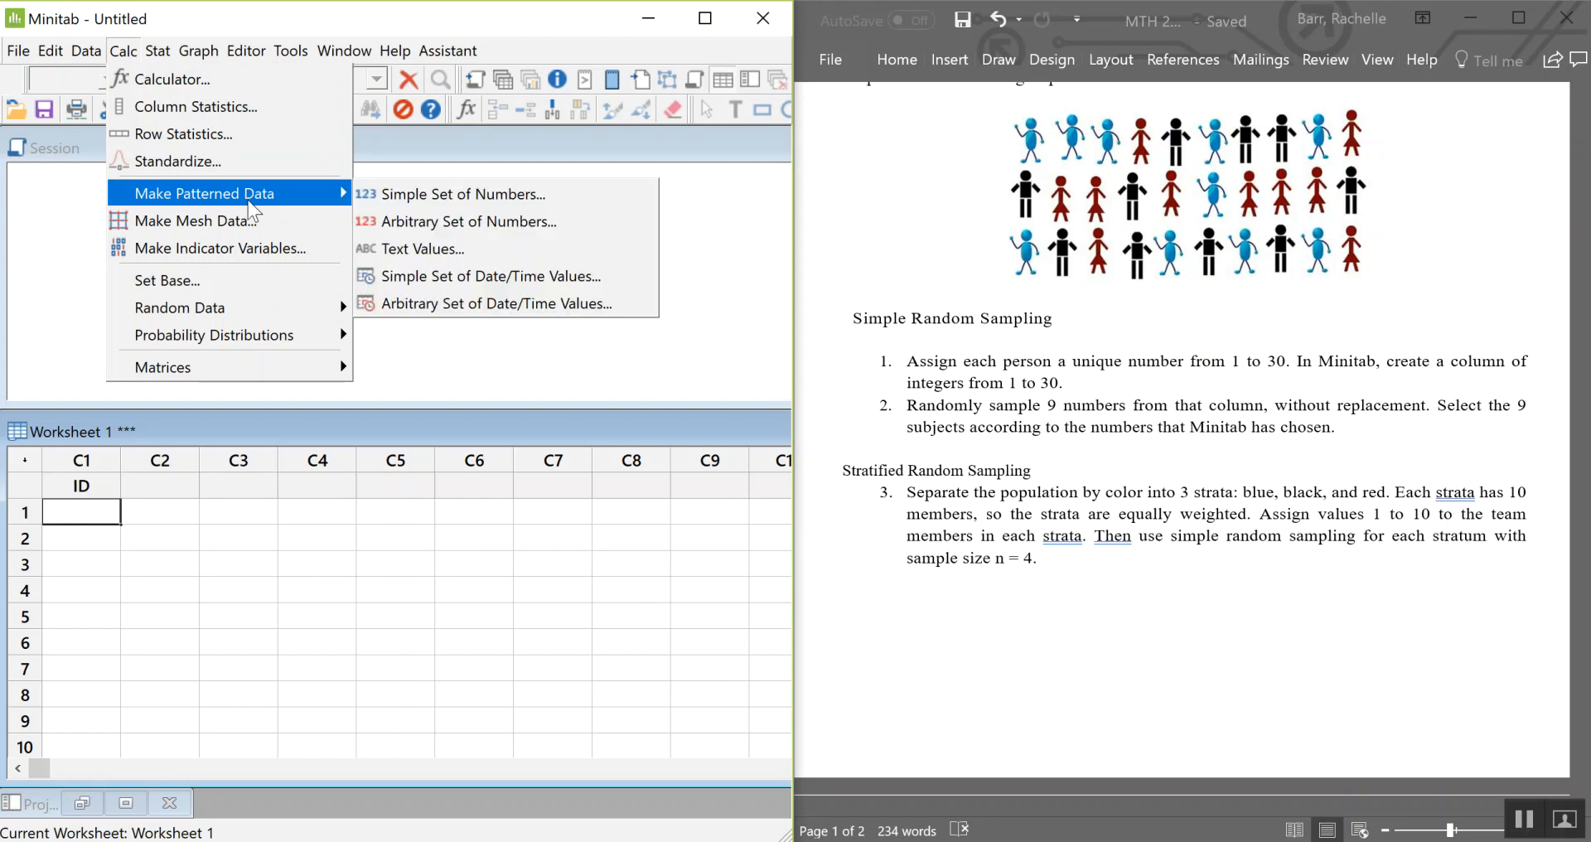
pyautogui.click(451, 198)
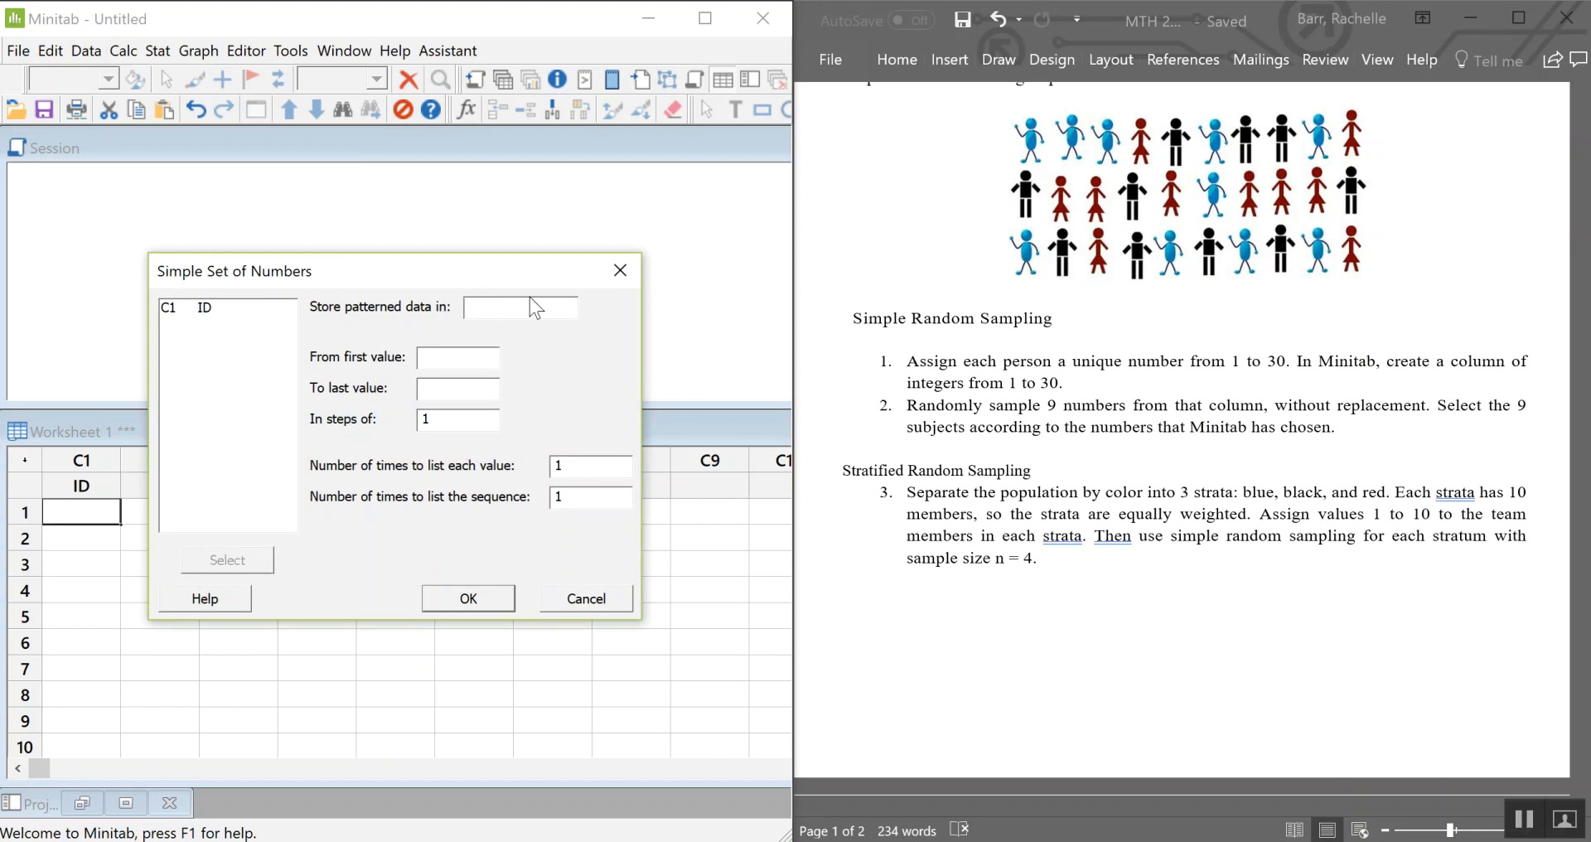
pyautogui.click(248, 306)
pyautogui.doubleClick(248, 306)
pyautogui.write('1')
pyautogui.write('30')
pyautogui.click(479, 602)
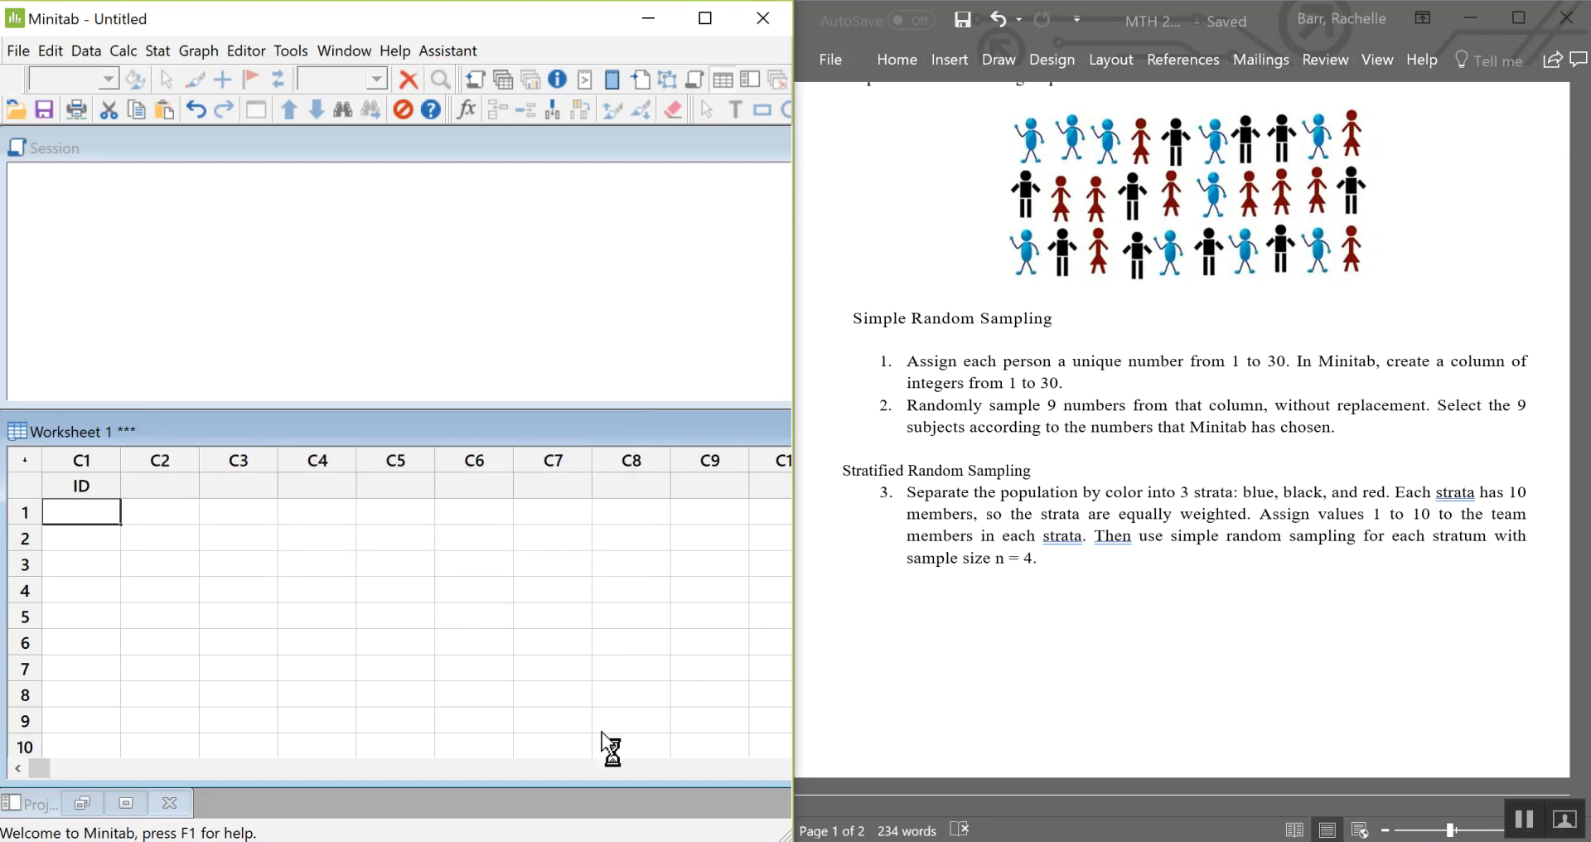
pyautogui.scroll(-1, 165, 576)
pyautogui.scroll(-8, 166, 573)
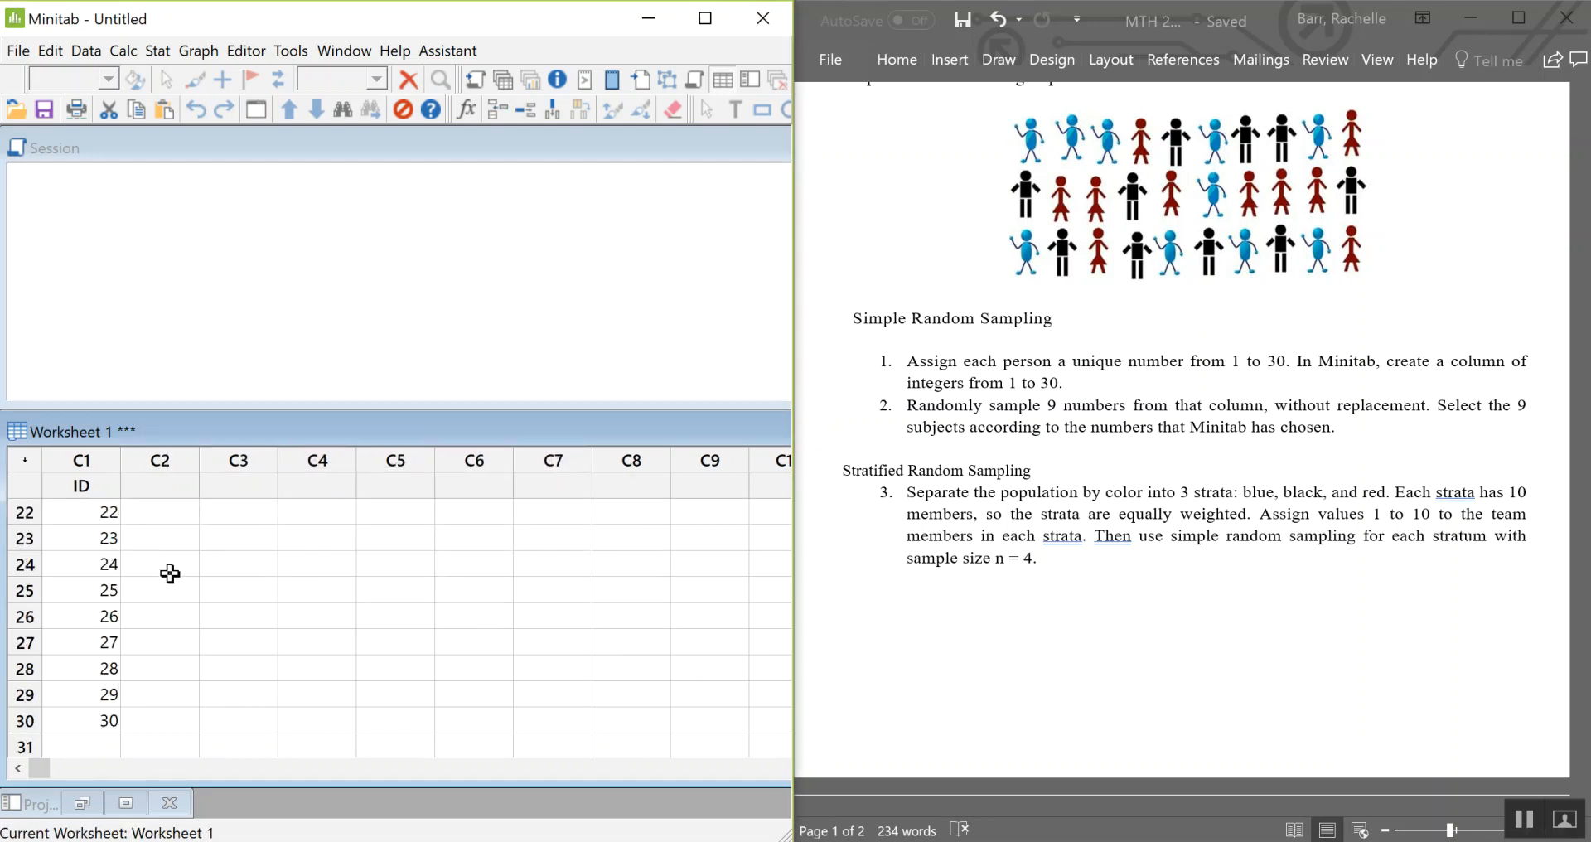
pyautogui.scroll(1, 168, 572)
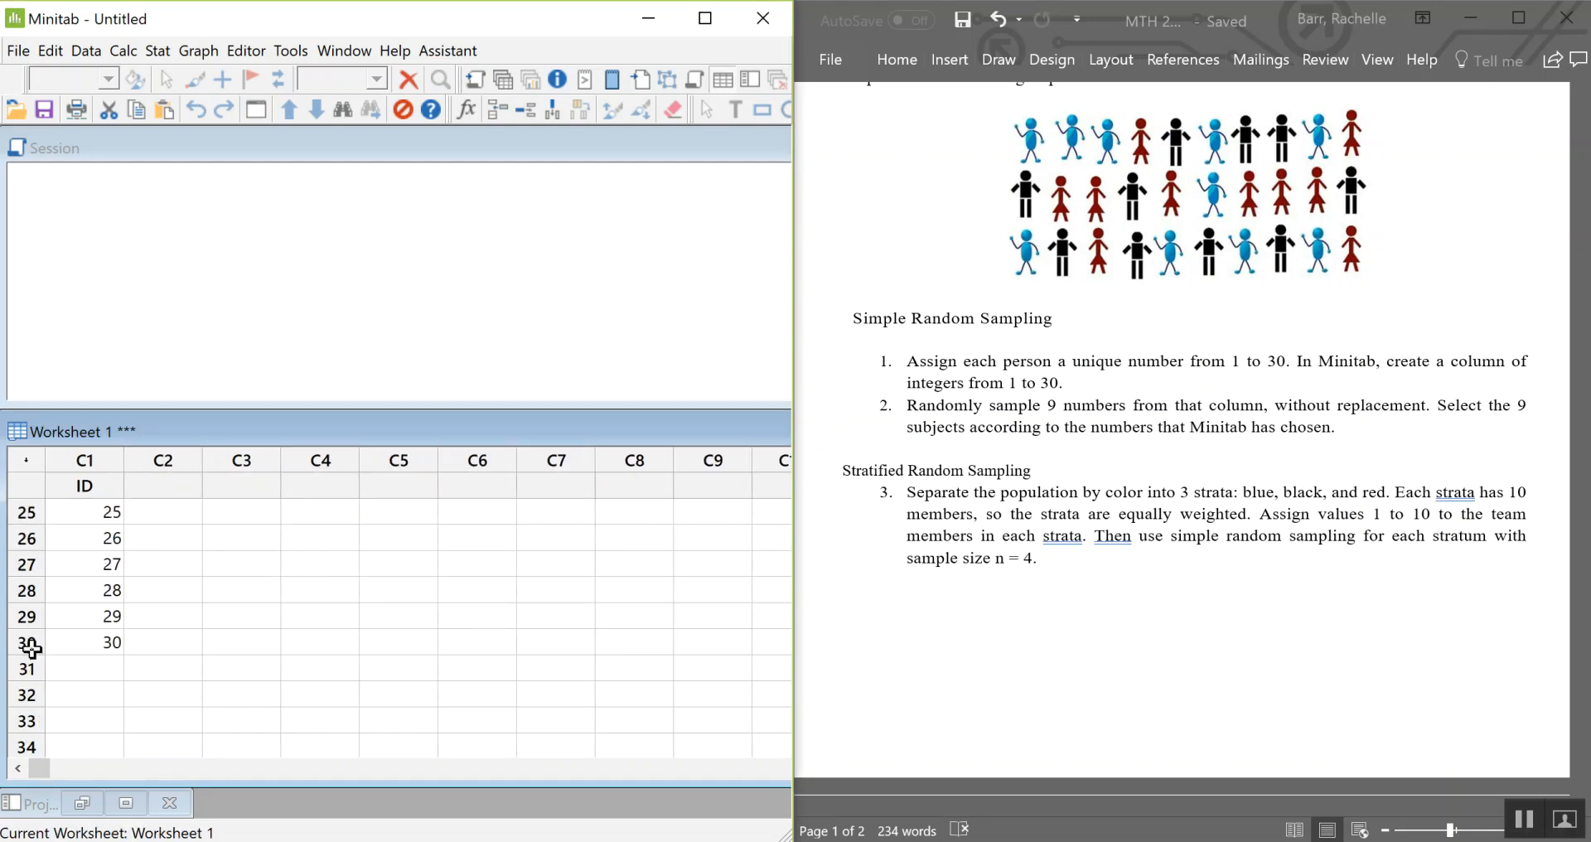
pyautogui.scroll(1, 272, 627)
pyautogui.scroll(7, 274, 629)
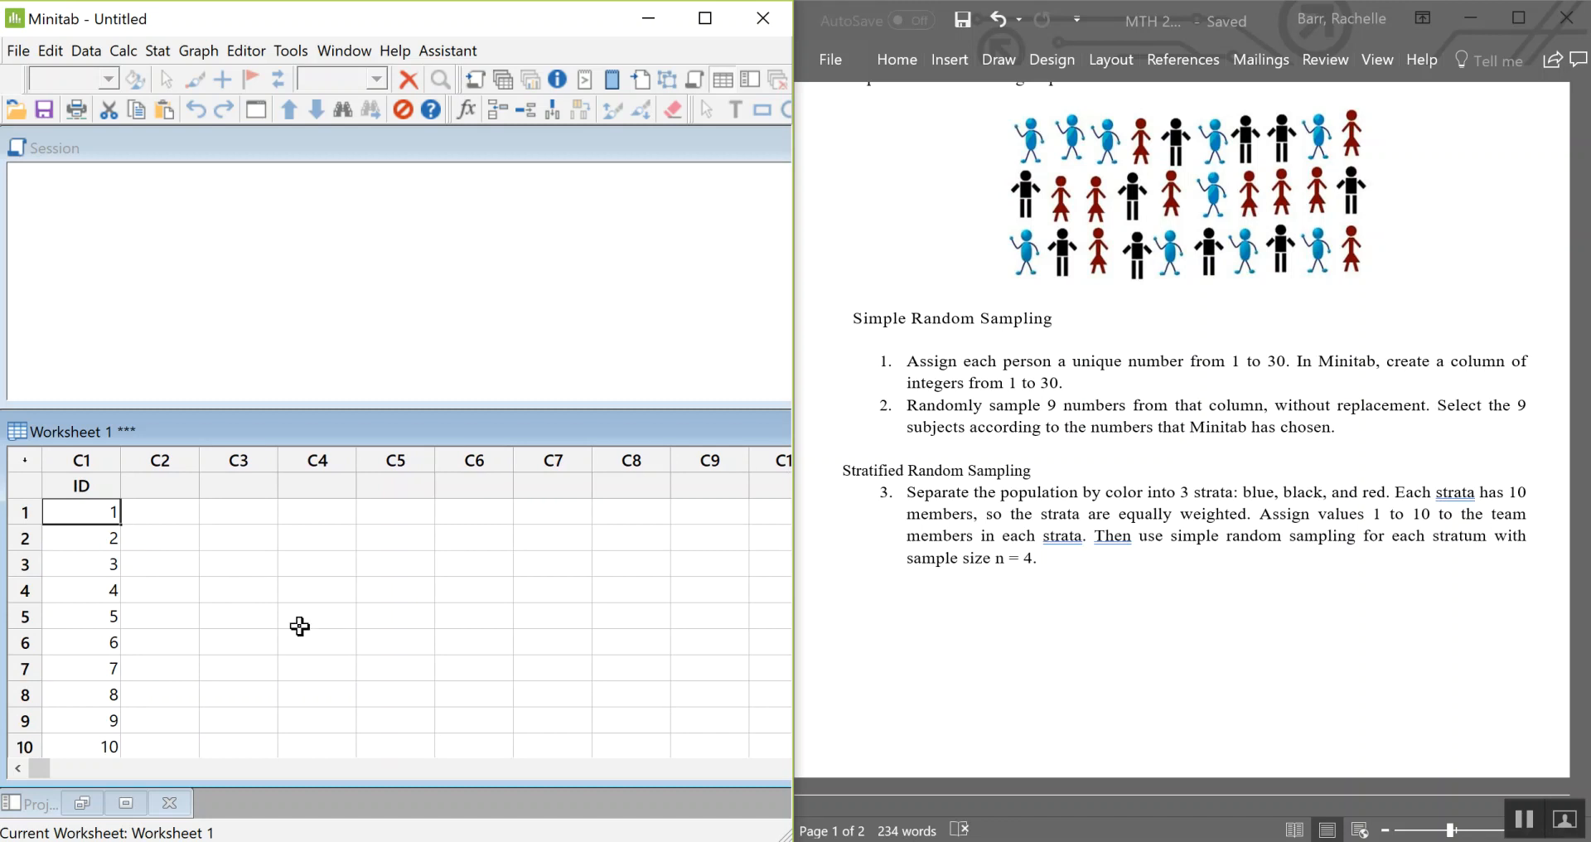
# - Name column C2 "S size 9" and store in it a random sample of 9 rows from ID, without replacement
pyautogui.click(159, 487)
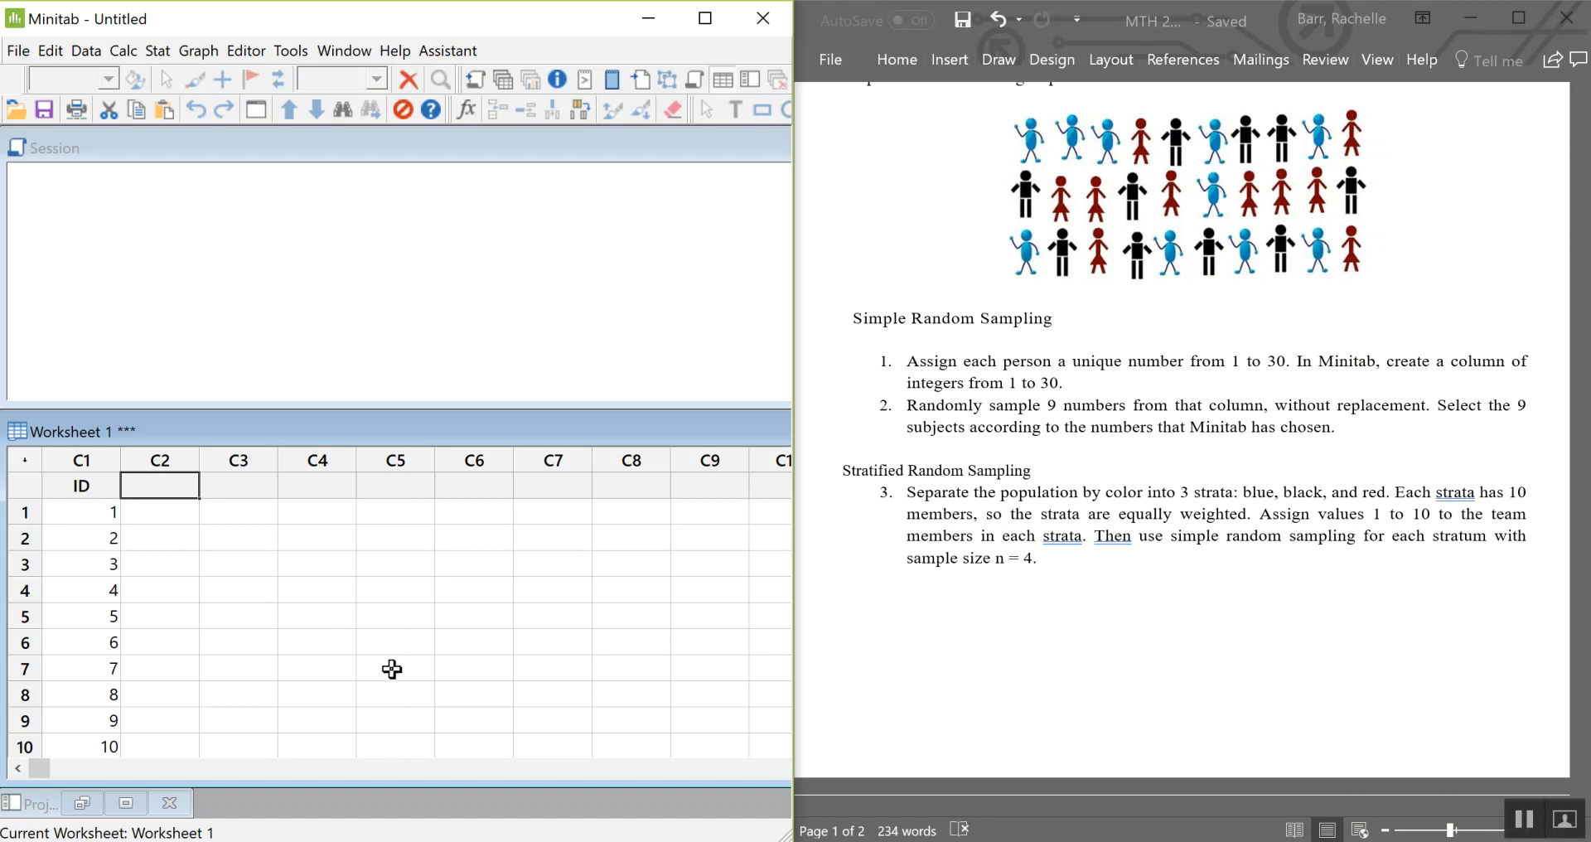
pyautogui.write('S')
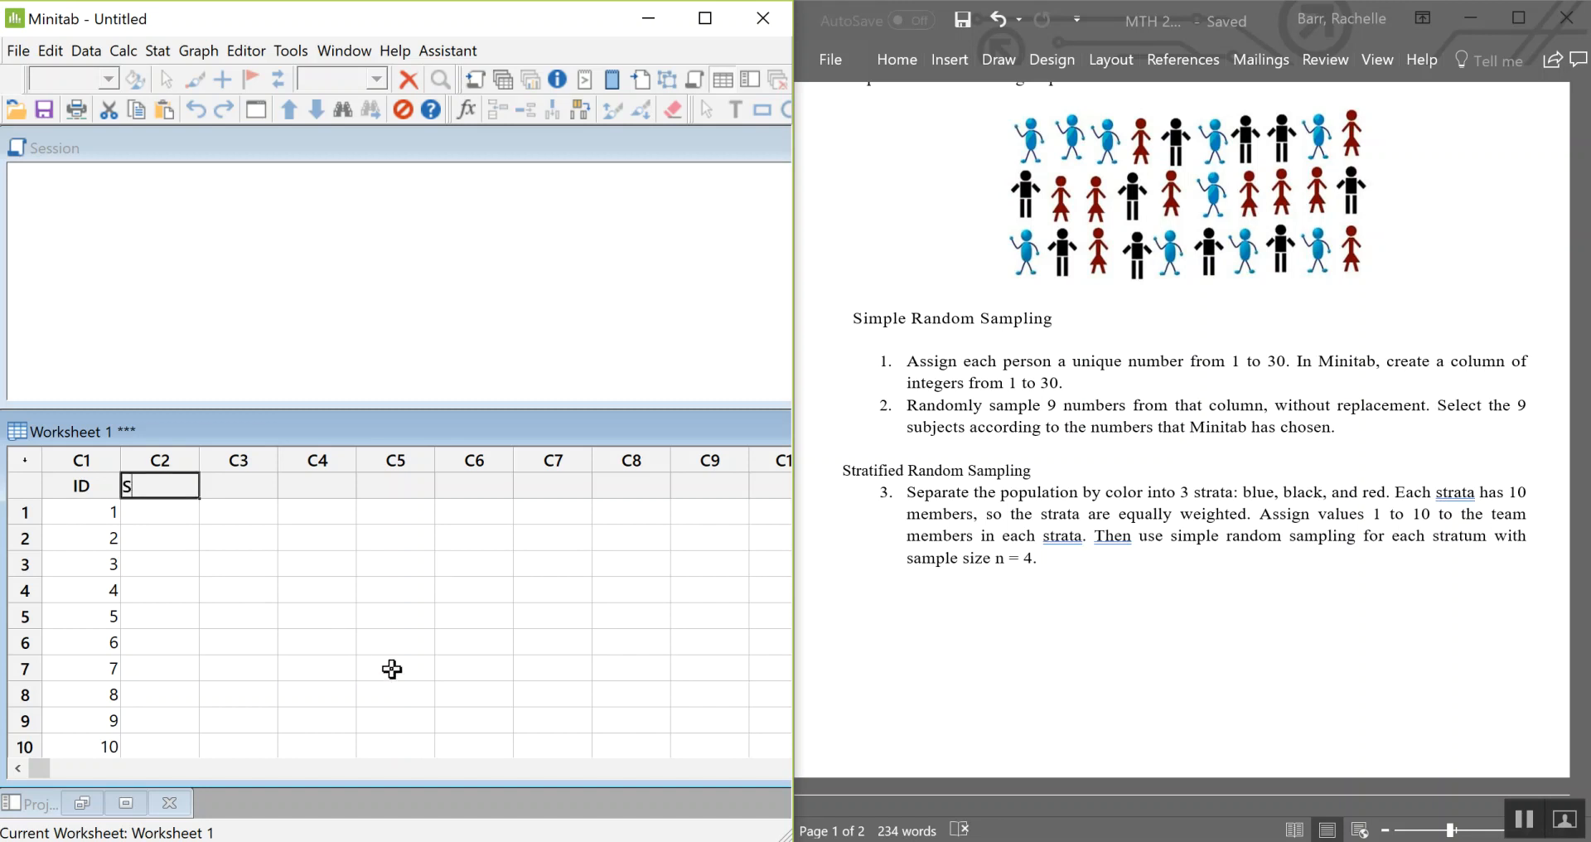
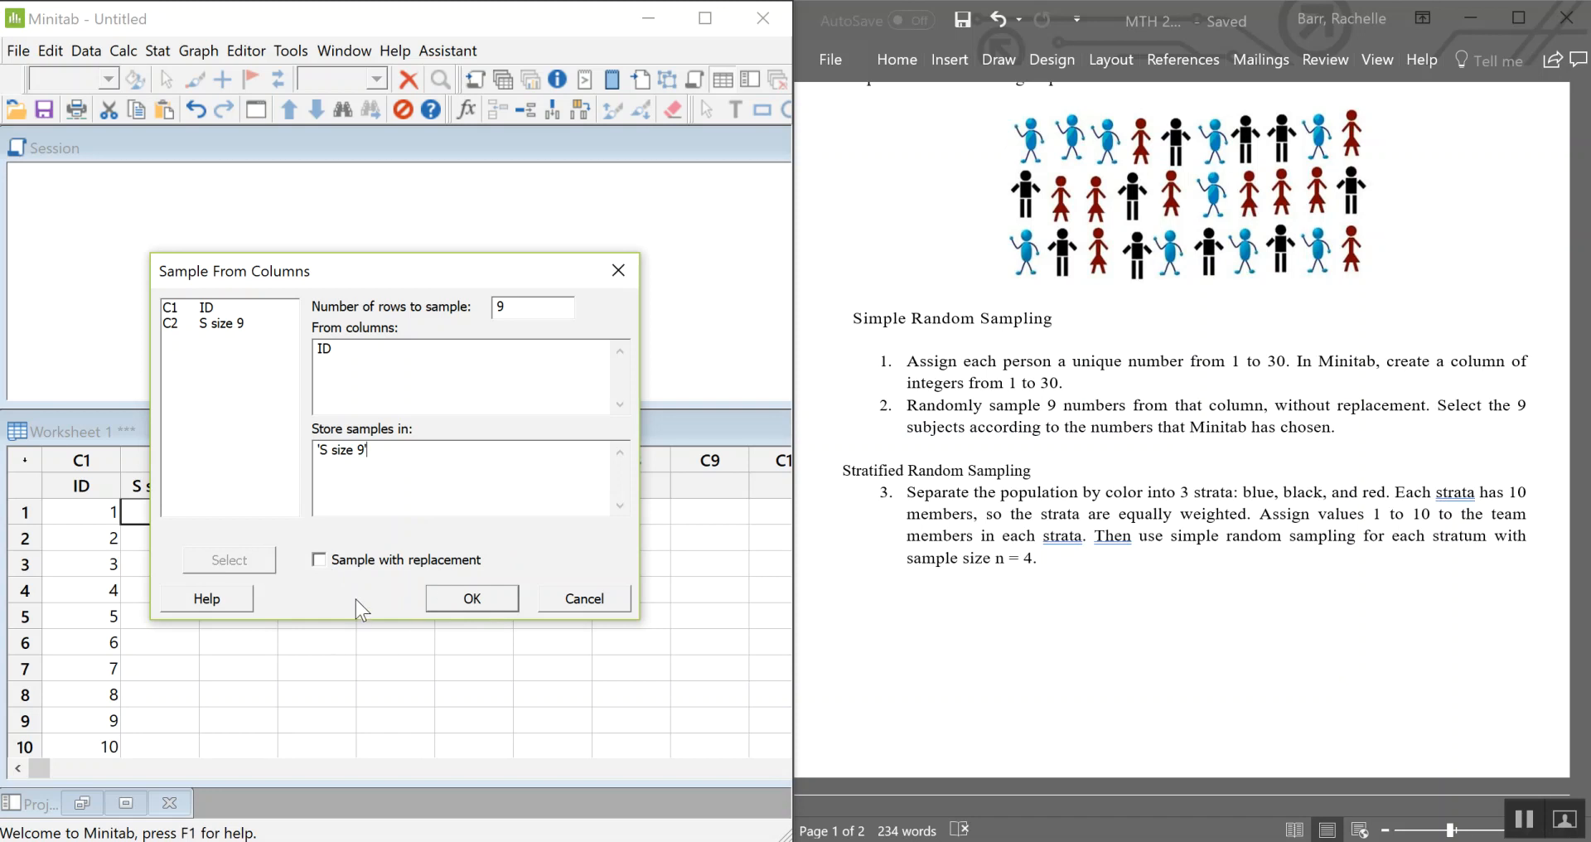
pyautogui.click(456, 602)
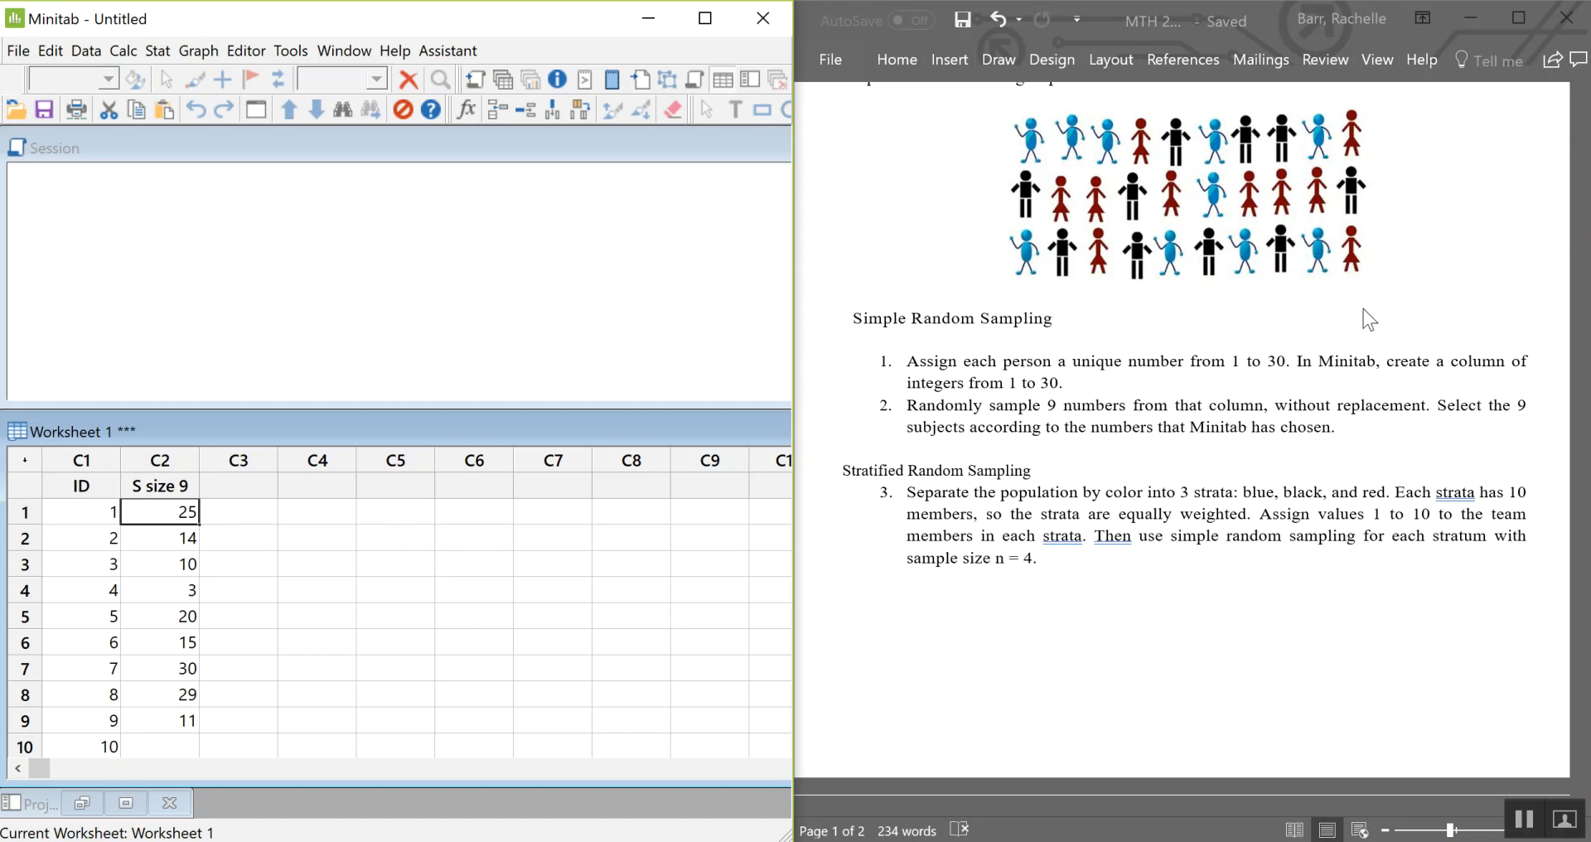
pyautogui.click(1526, 825)
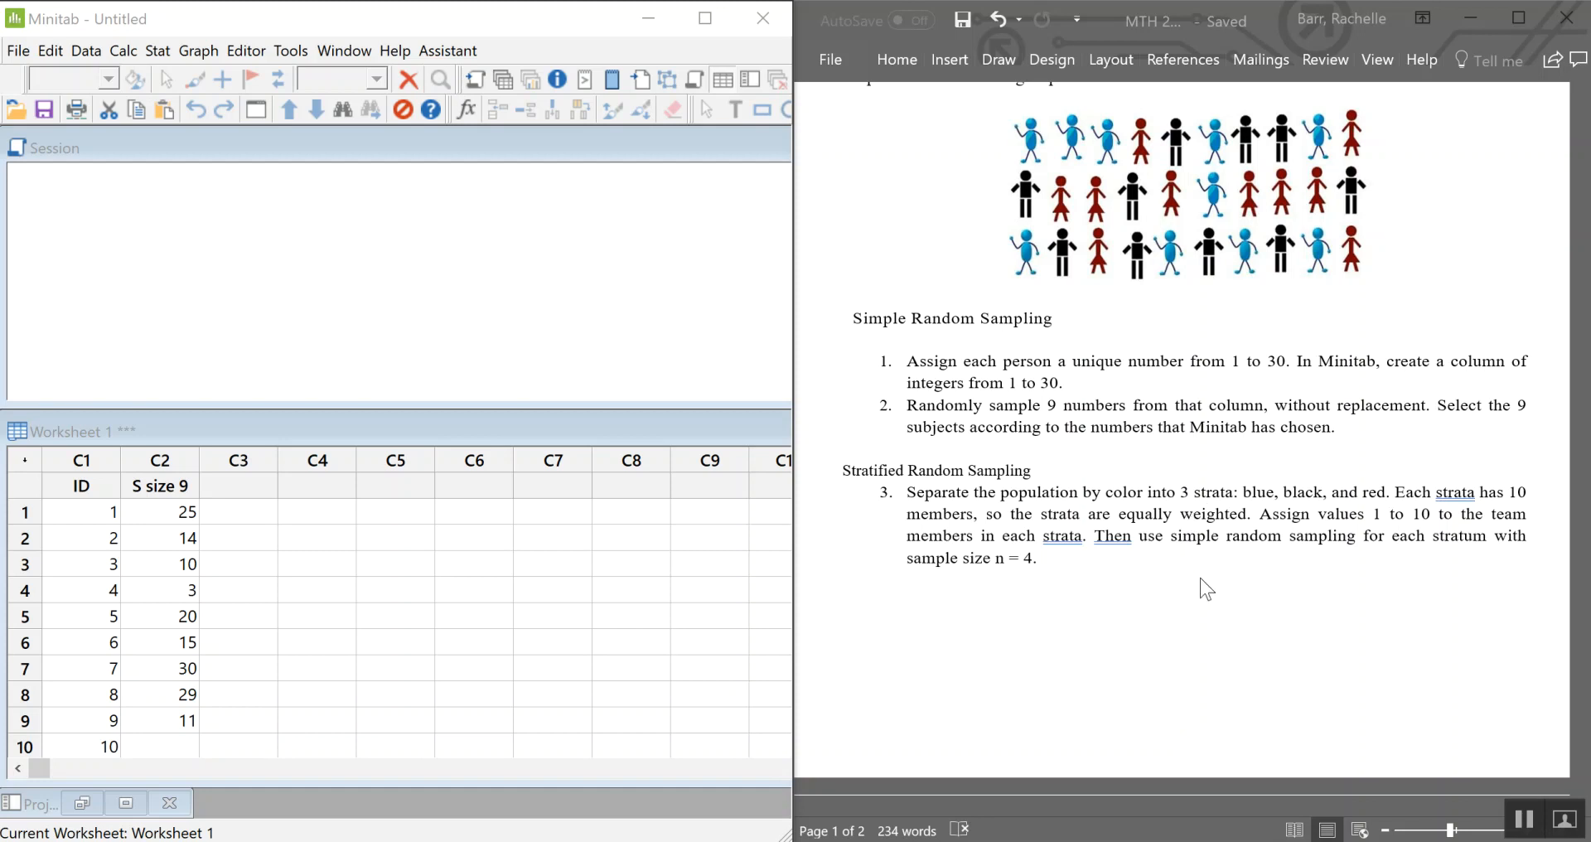
# - Name columns C3, C4 and C5 "Blue", "Black" and "Red"
pyautogui.click(235, 491)
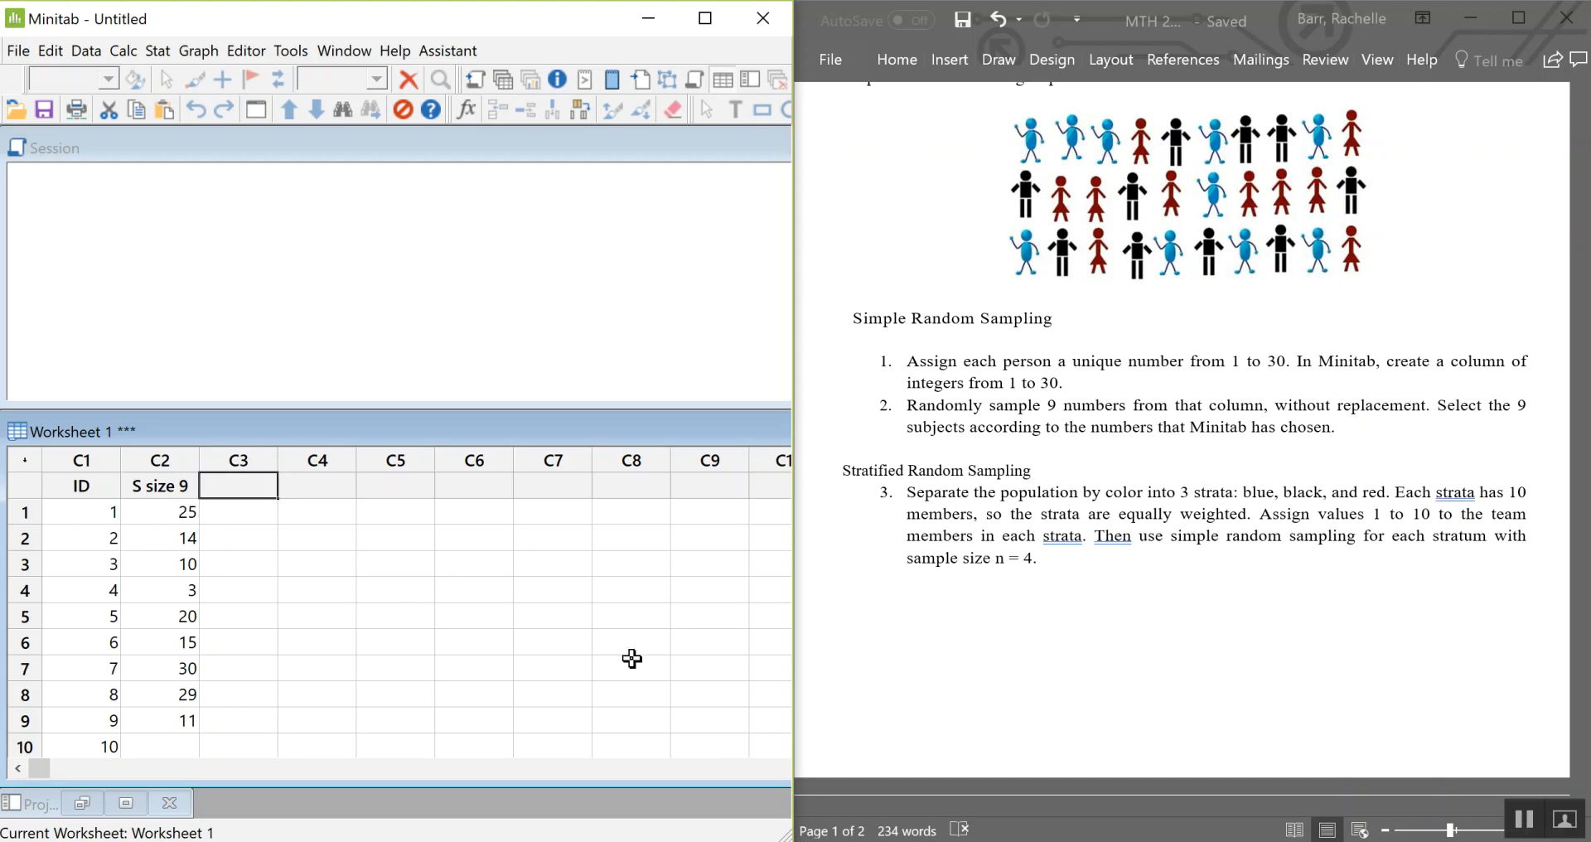
pyautogui.write('B')
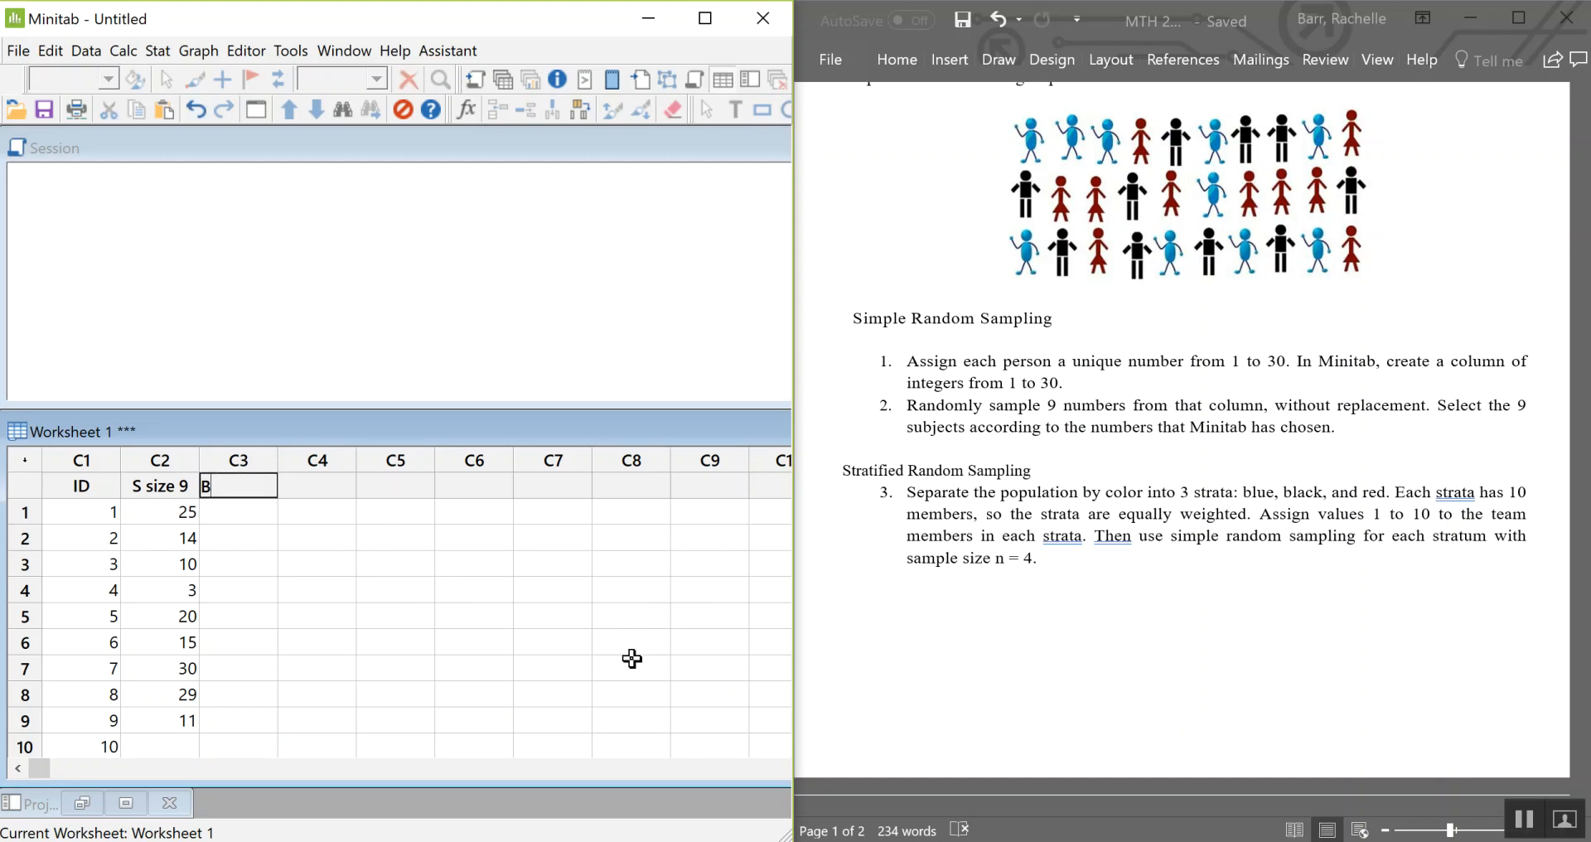
pyautogui.write('lue')
pyautogui.press('Tab')
pyautogui.write('Black')
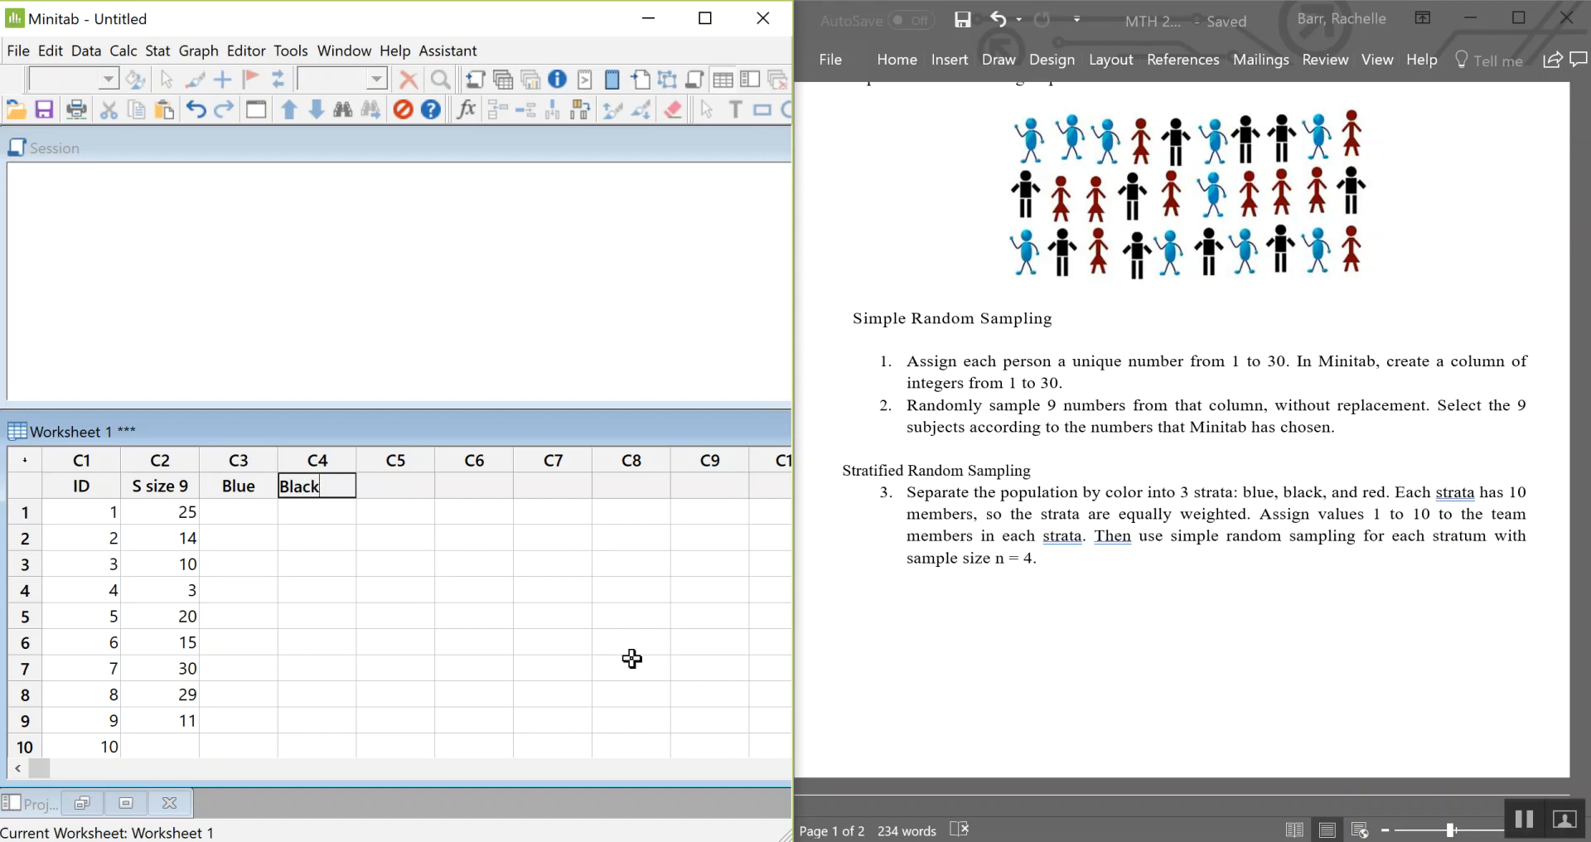
pyautogui.press('Tab')
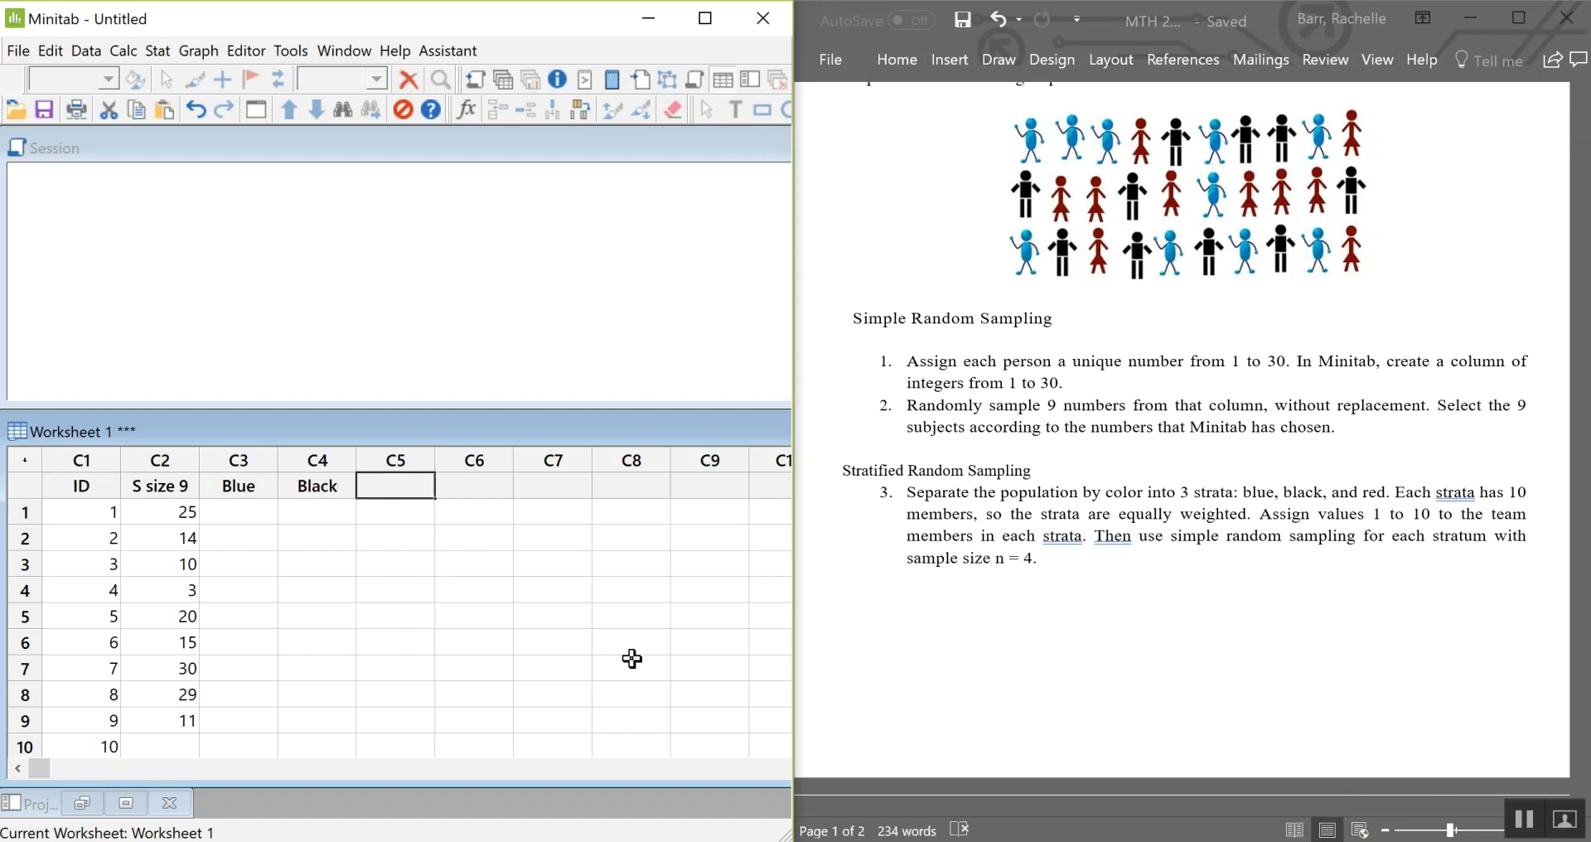
pyautogui.write('Red')
pyautogui.press('Return')
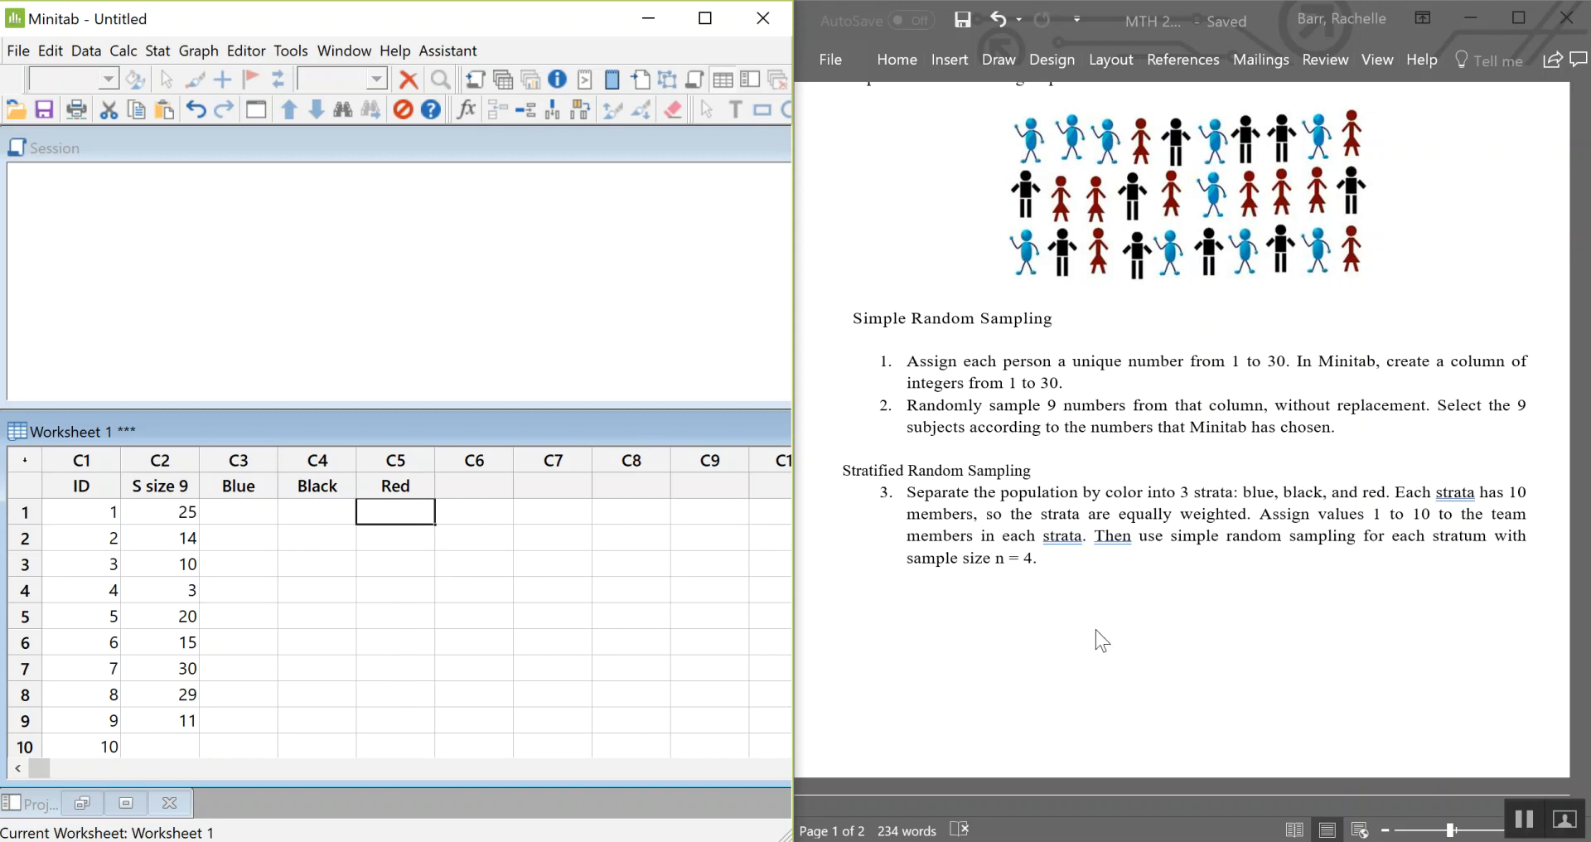
# - Clear the names of columns C3, C4 and C5
pyautogui.click(245, 486)
pyautogui.press('Delete')
pyautogui.press('Right')
pyautogui.press('Delete')
pyautogui.press('Right')
pyautogui.press('Delete')
# - Name columns C4, C5 and C6 "blue", "black" and "red"
pyautogui.press('Left')
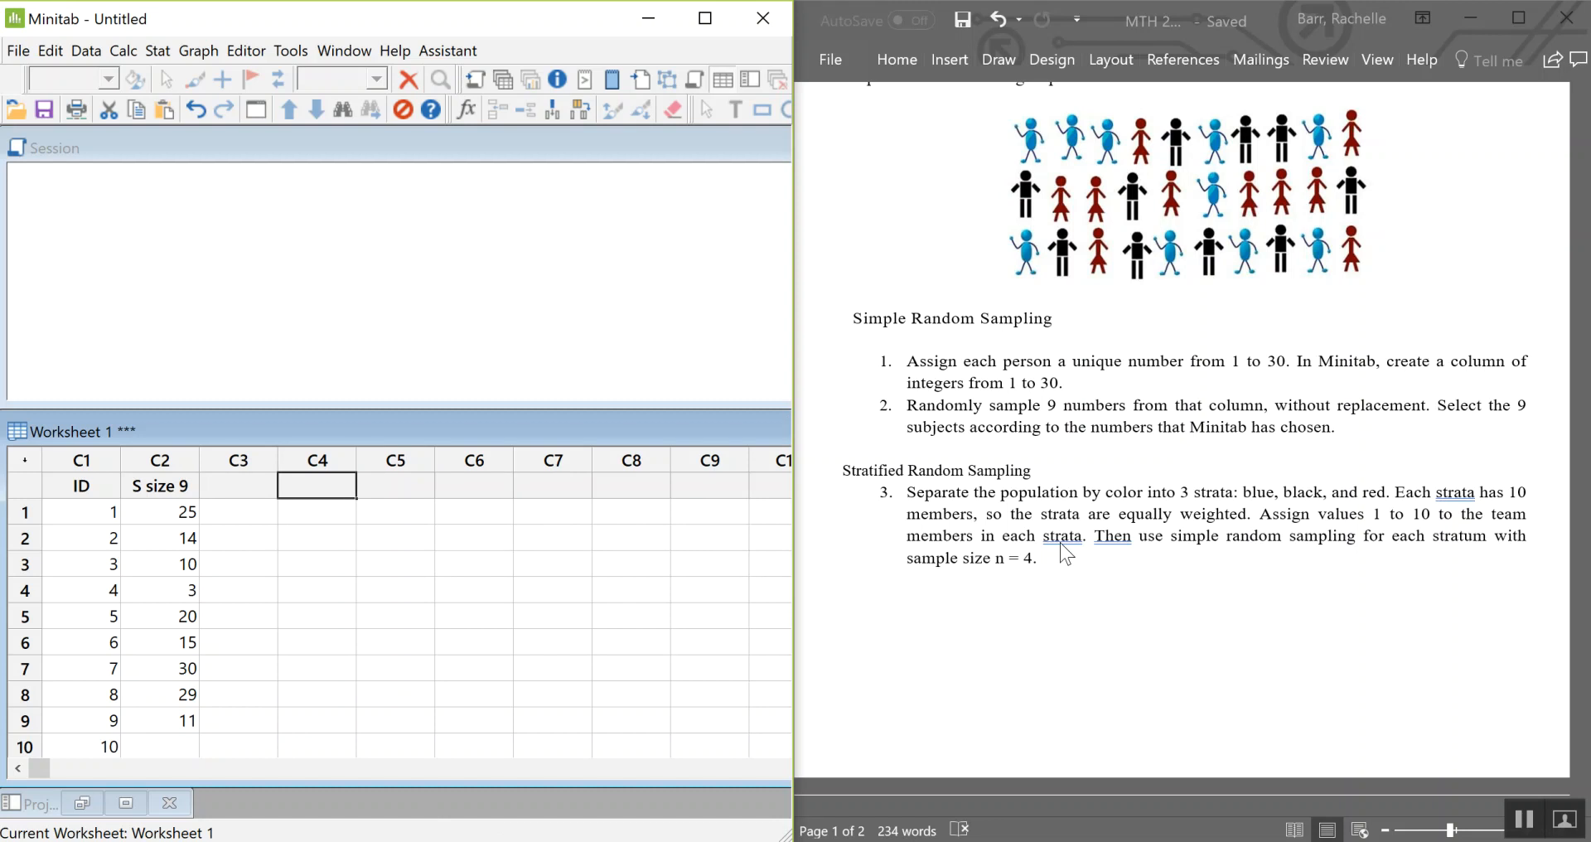
pyautogui.write('blue')
pyautogui.press('Tab')
pyautogui.write('black')
pyautogui.press('Tab')
pyautogui.write('red')
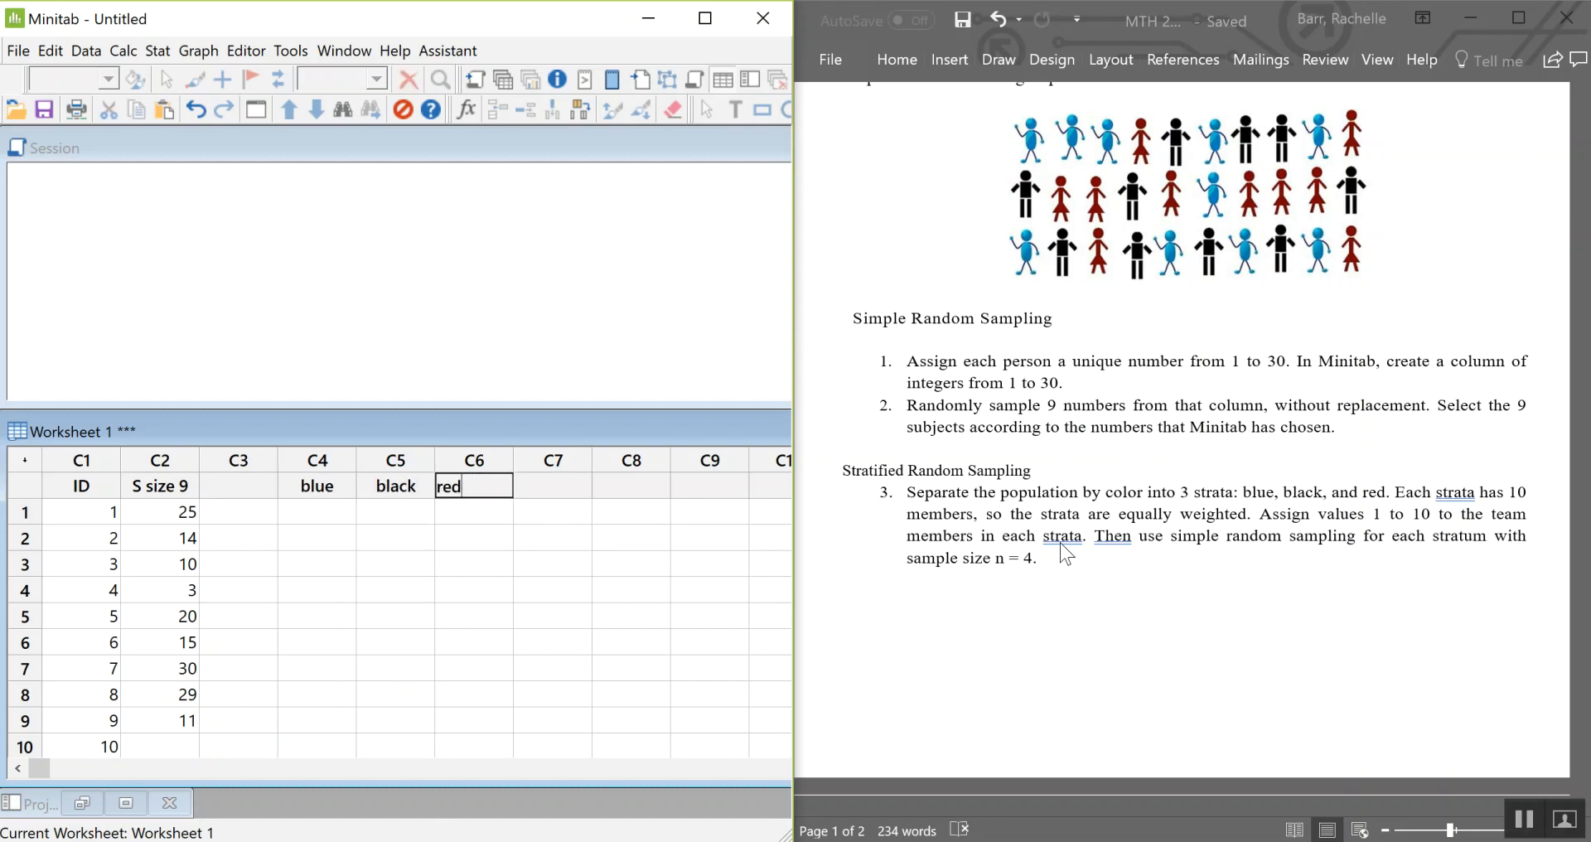
pyautogui.press('Return')
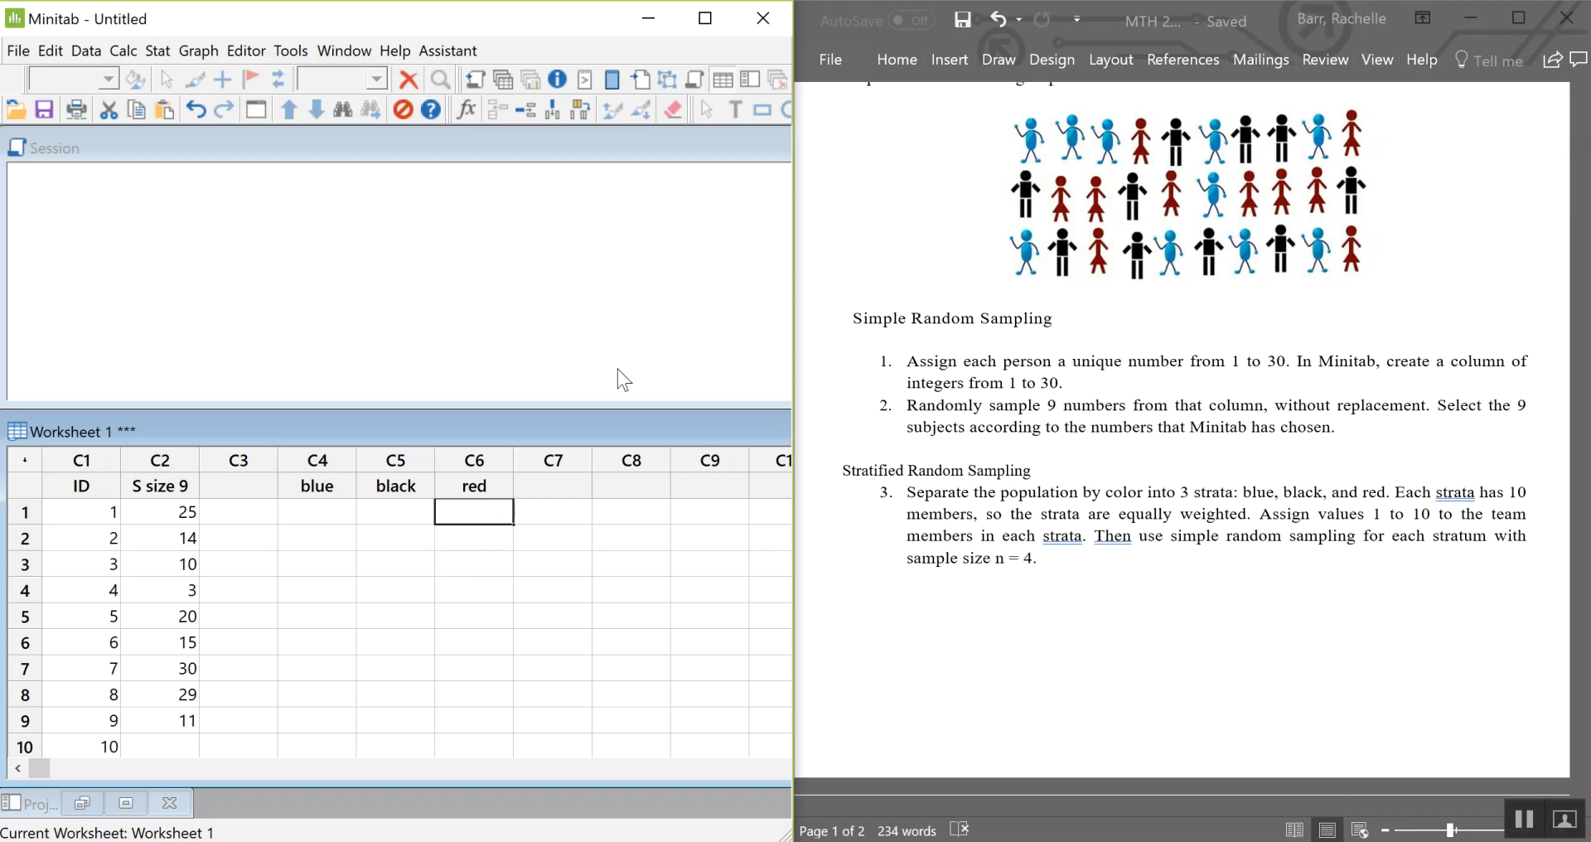
# - Name the empty column C3 "Color Id"
pyautogui.click(242, 485)
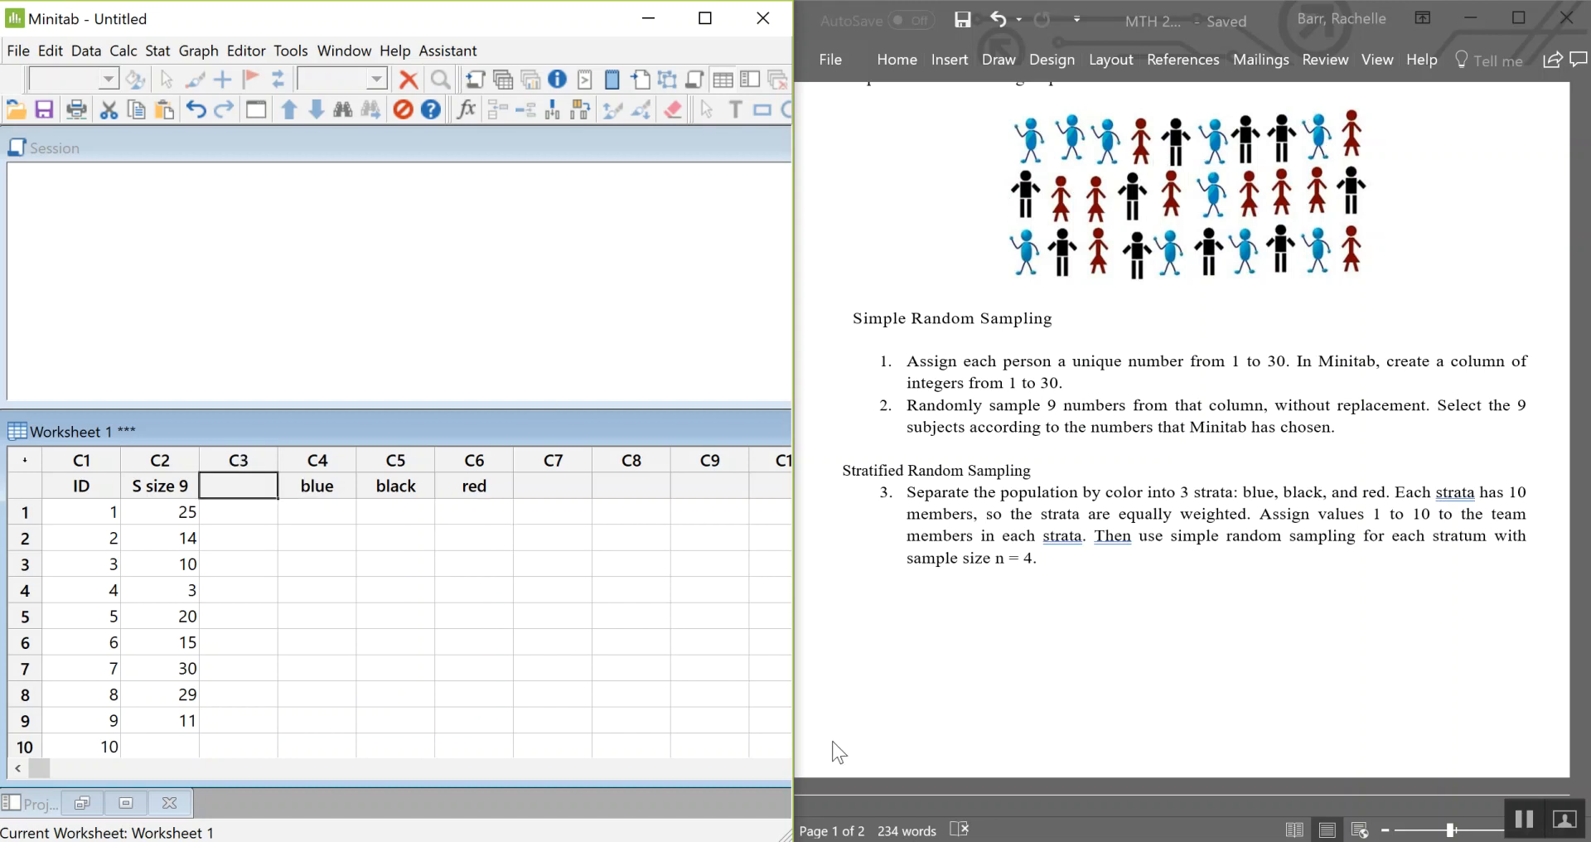
pyautogui.write('Color Id')
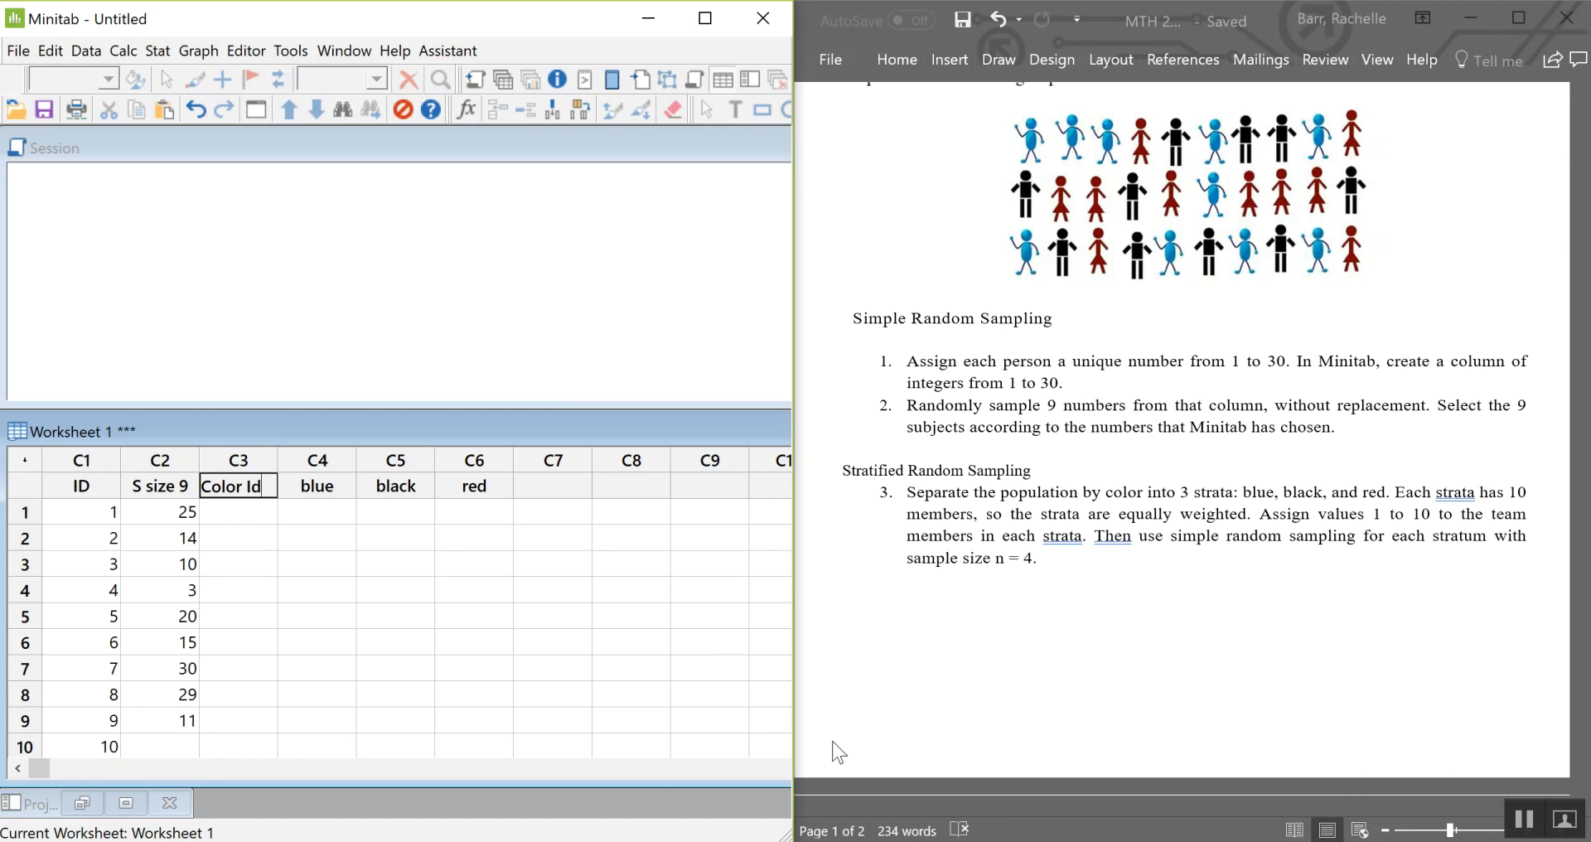
pyautogui.press('Return')
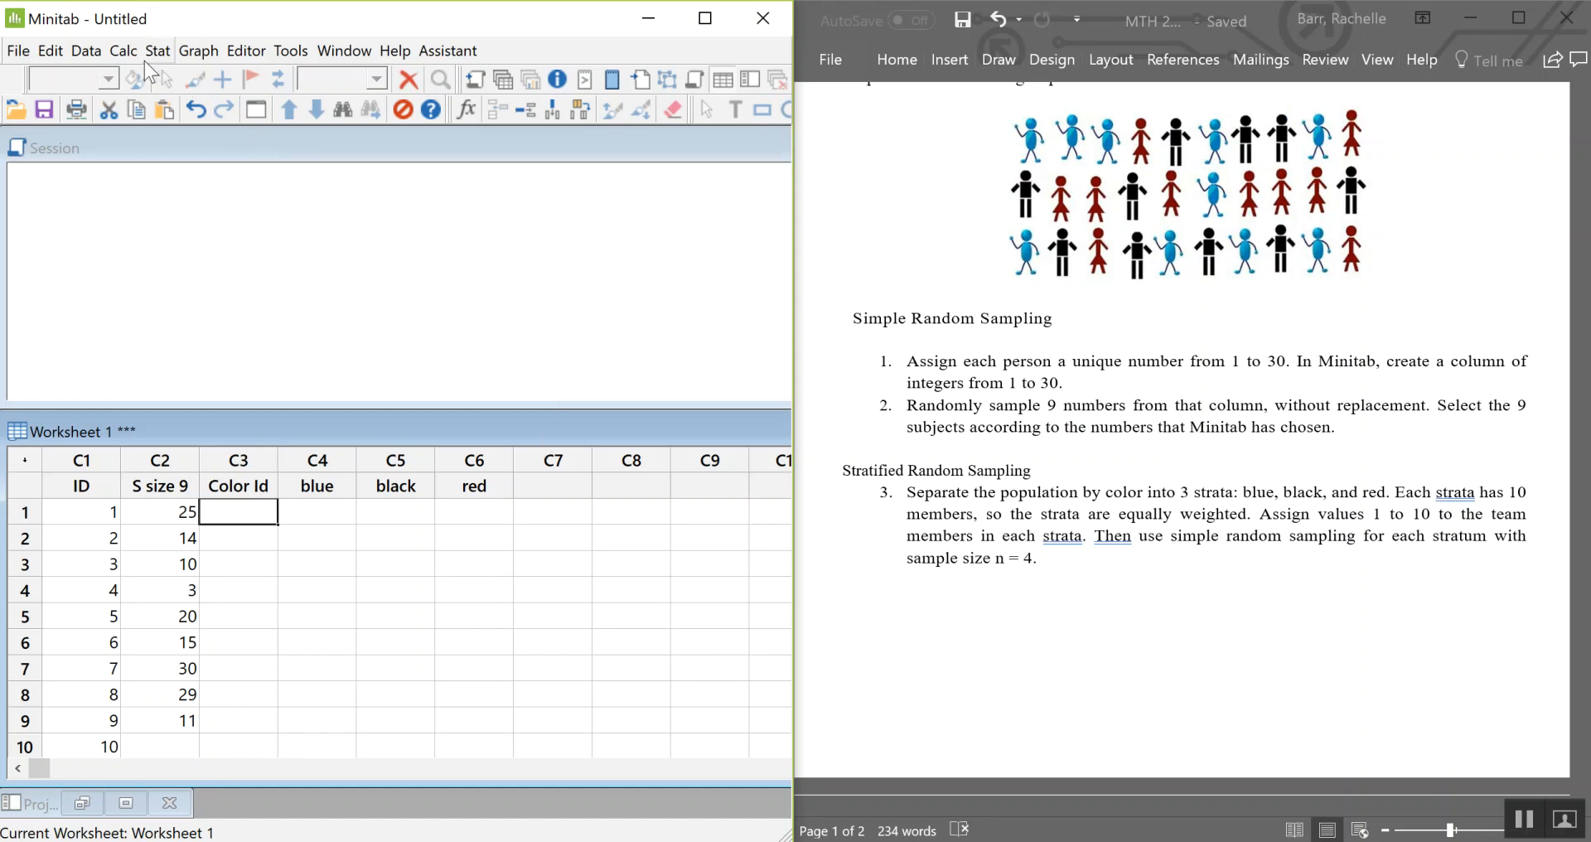
# - Fill the Color Id column with a simple set of numbers from 1 to 10 in steps of 1
pyautogui.click(130, 52)
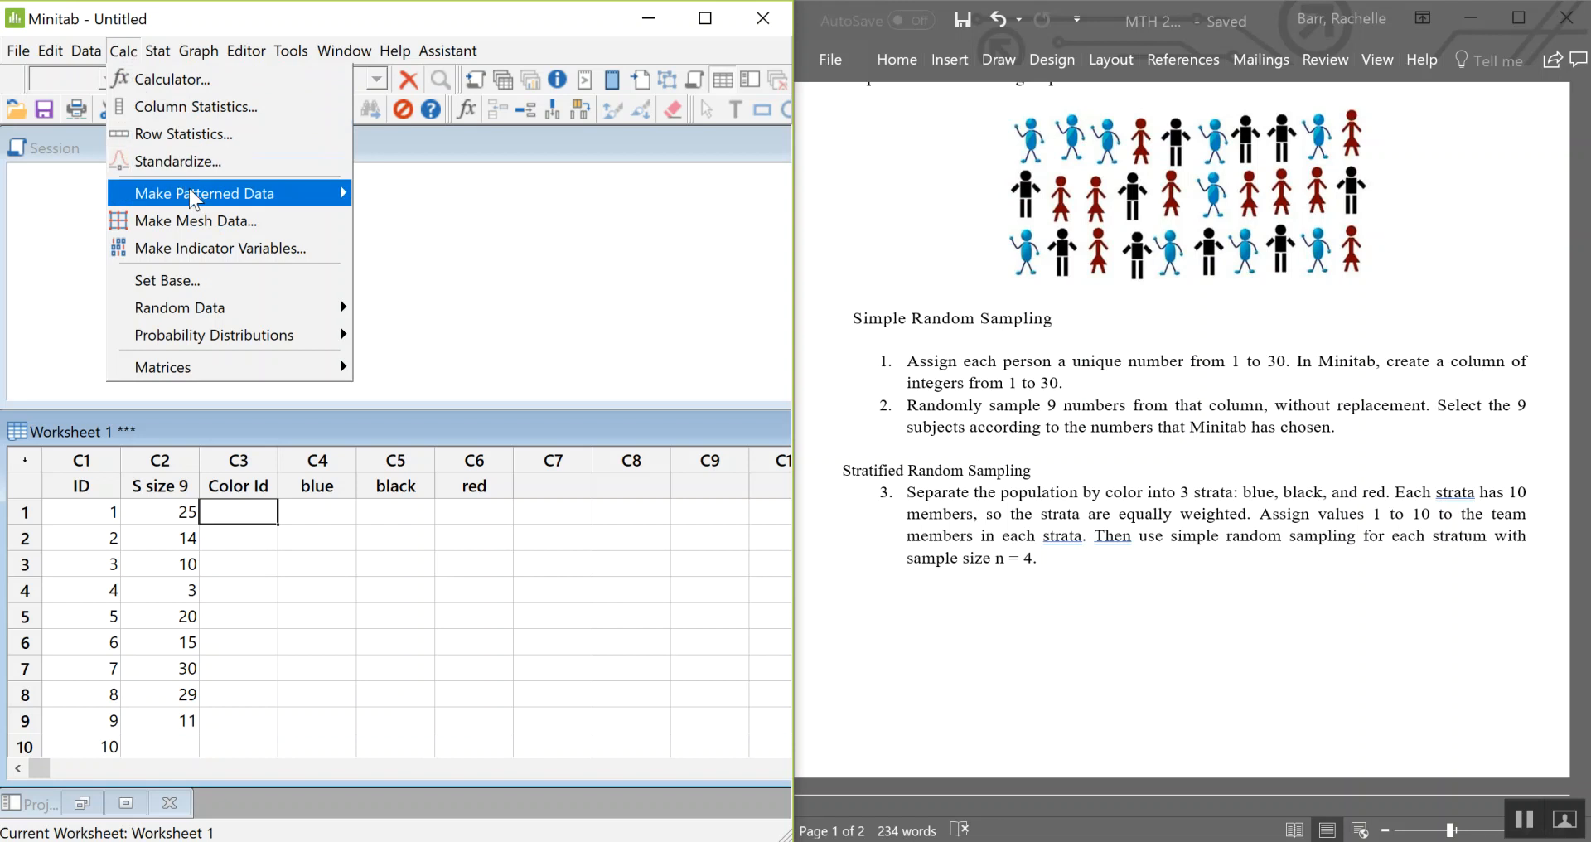
pyautogui.moveTo(190, 191)
pyautogui.click(439, 206)
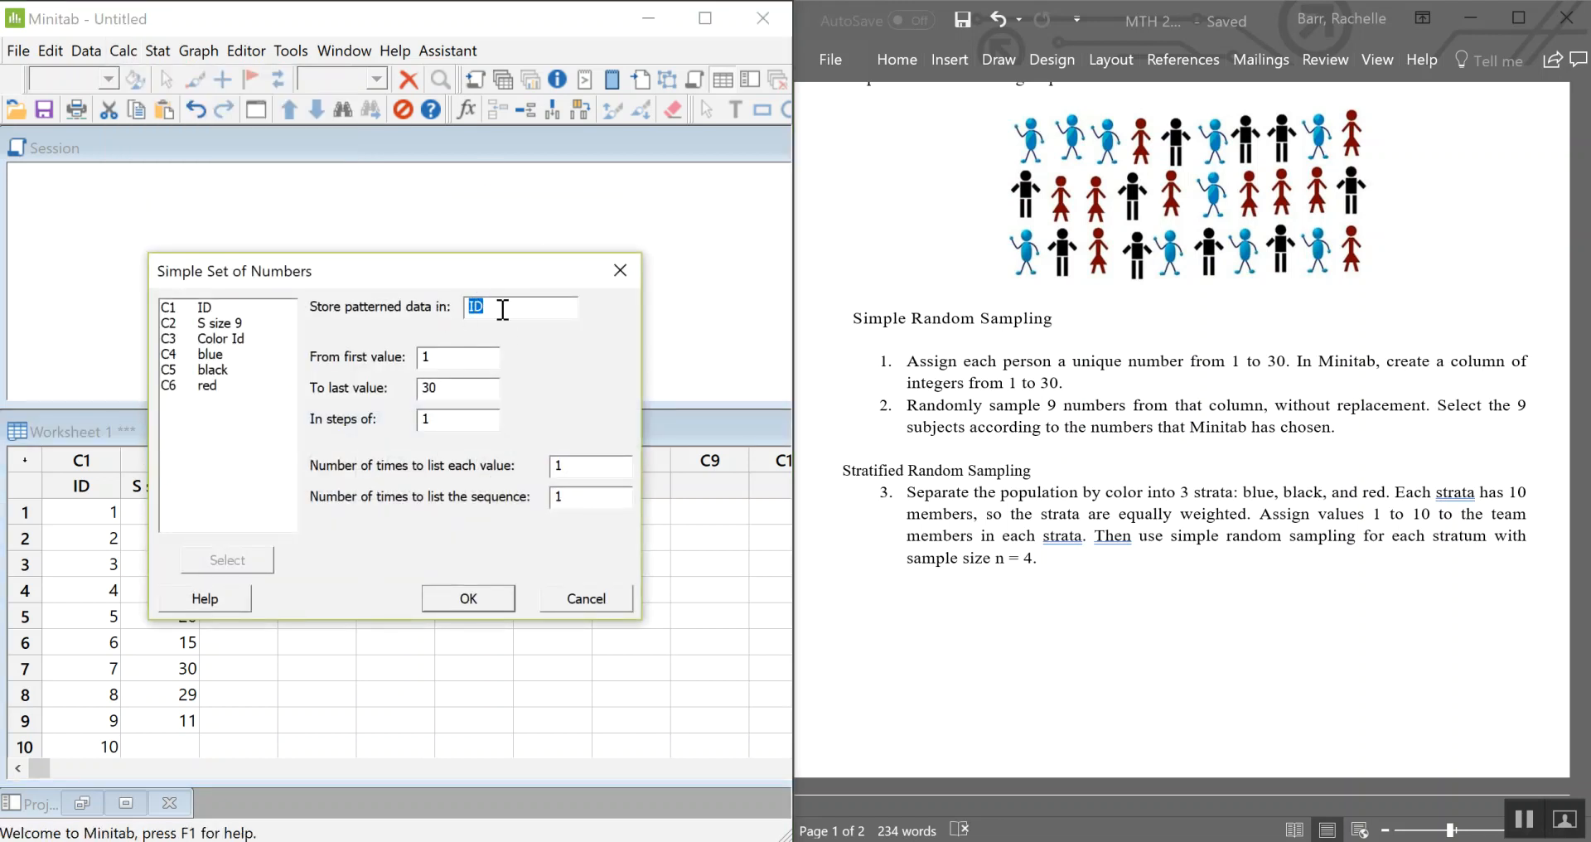
pyautogui.doubleClick(231, 339)
pyautogui.click(447, 387)
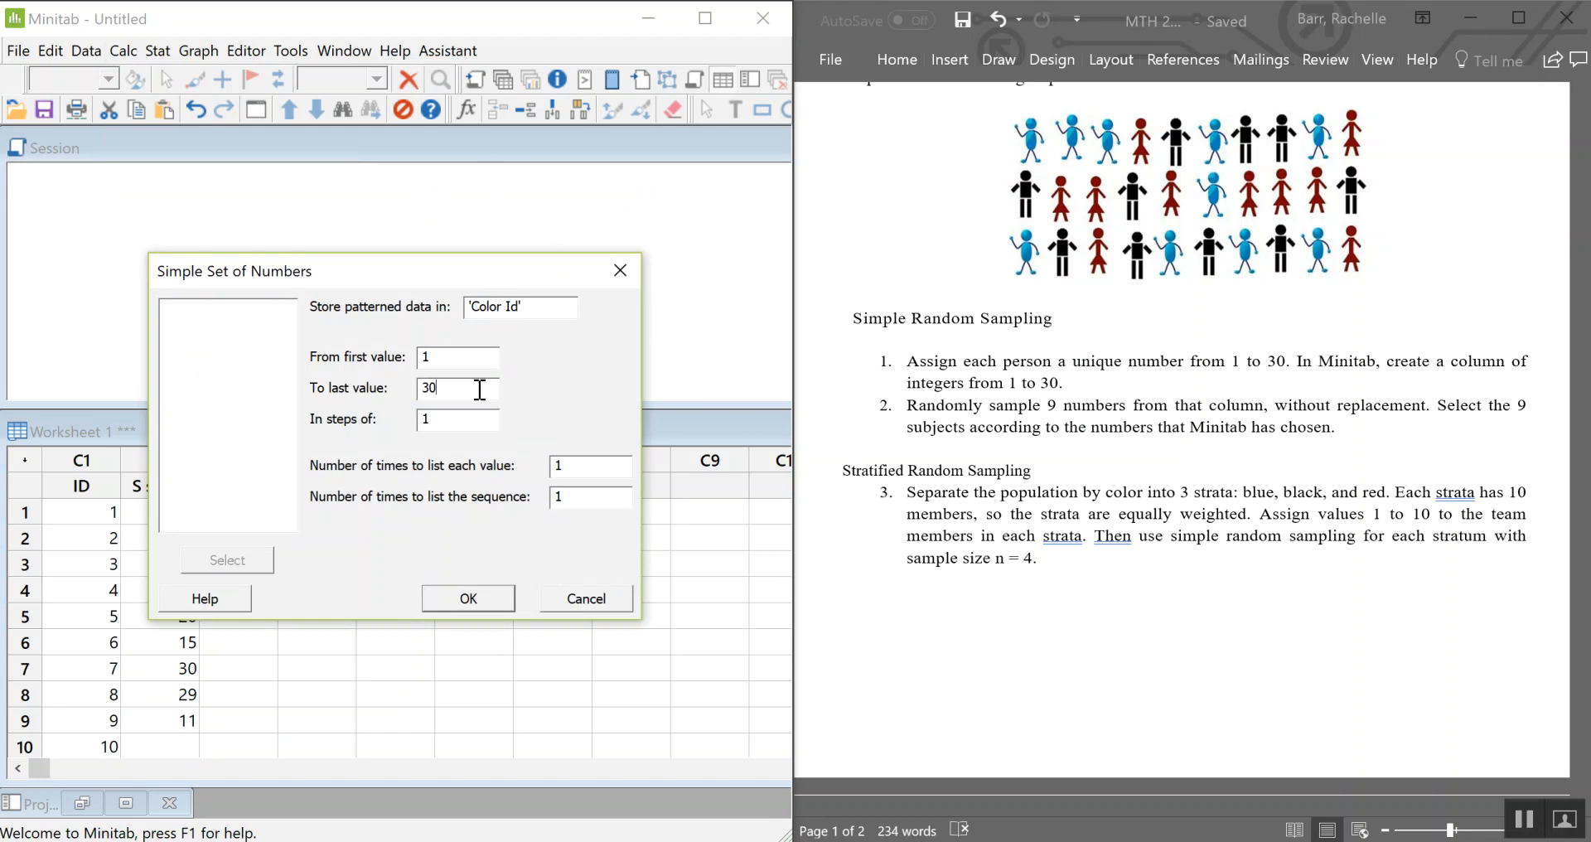
pyautogui.press('BackSpace')
pyautogui.press('BackSpace')
pyautogui.write('10')
pyautogui.click(481, 597)
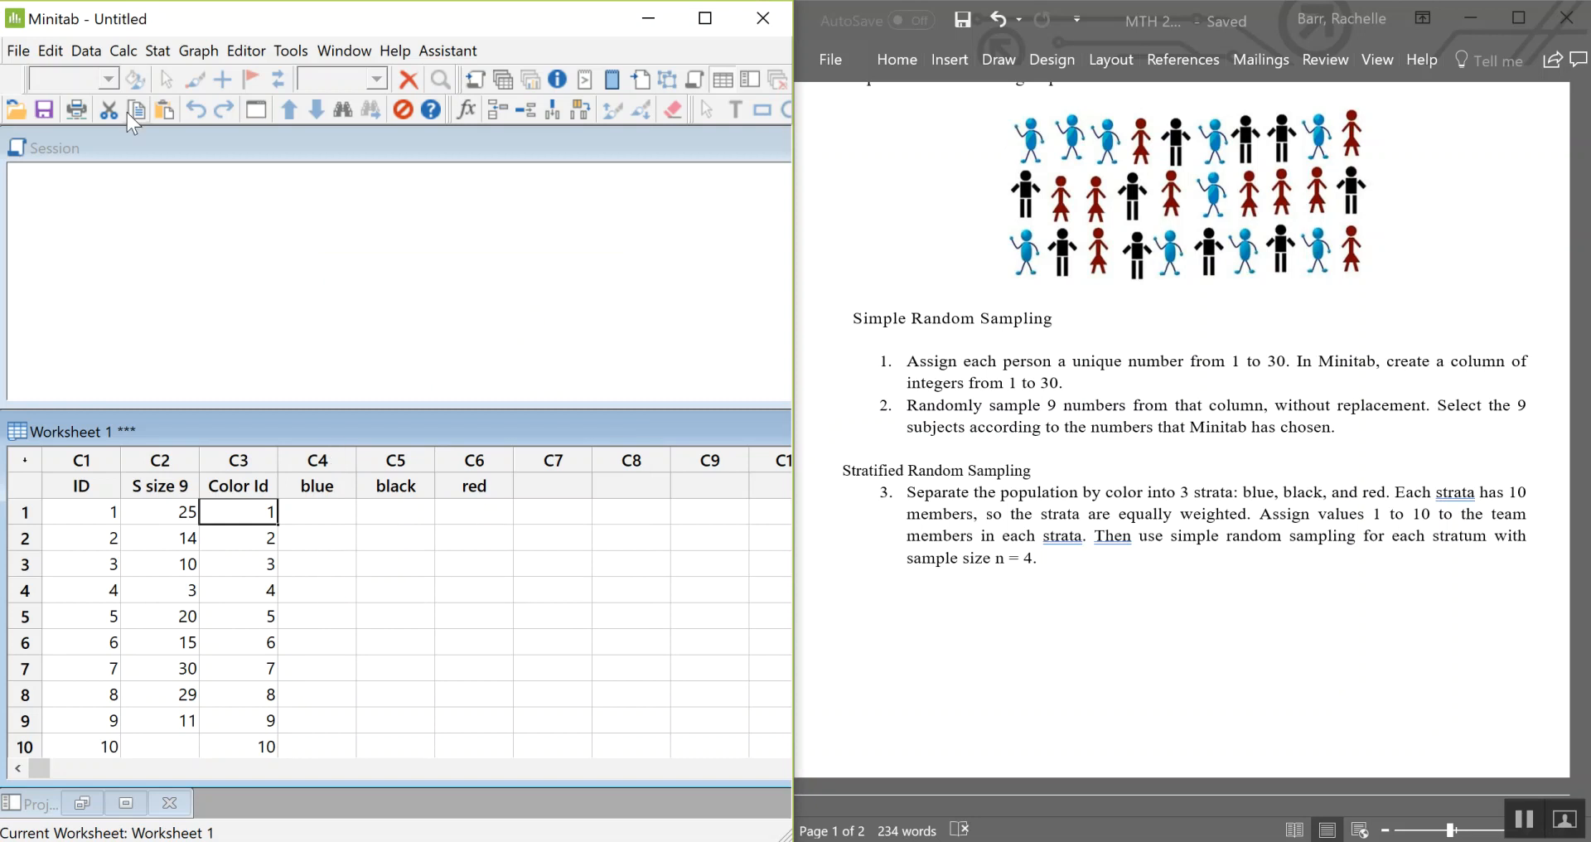
# - Set up a random sample of 4 rows from the Color Id column instead of the ID column
pyautogui.click(117, 51)
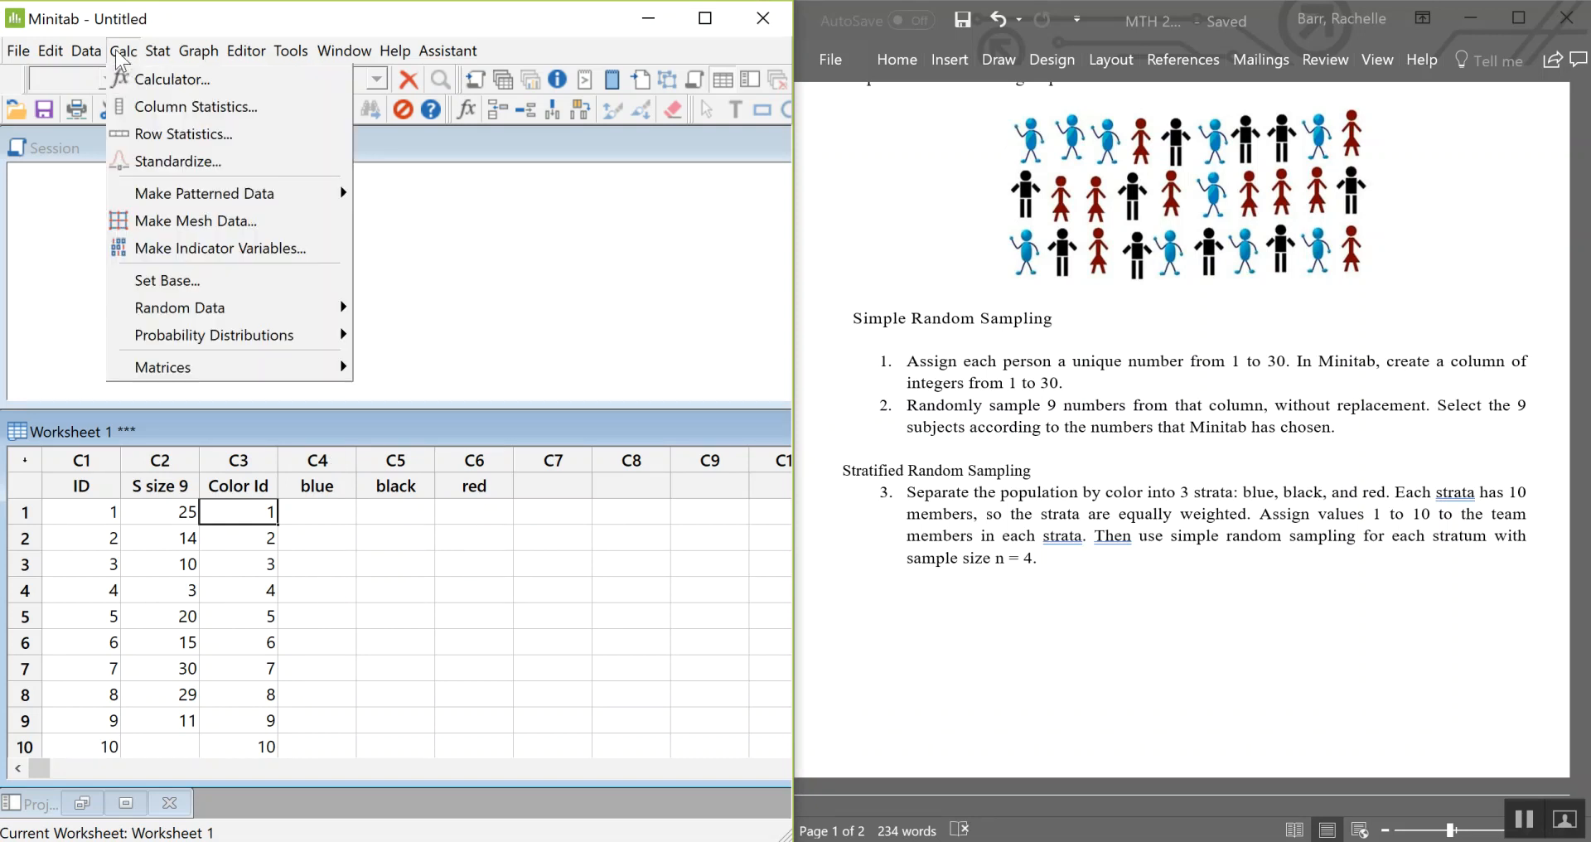
pyautogui.moveTo(237, 201)
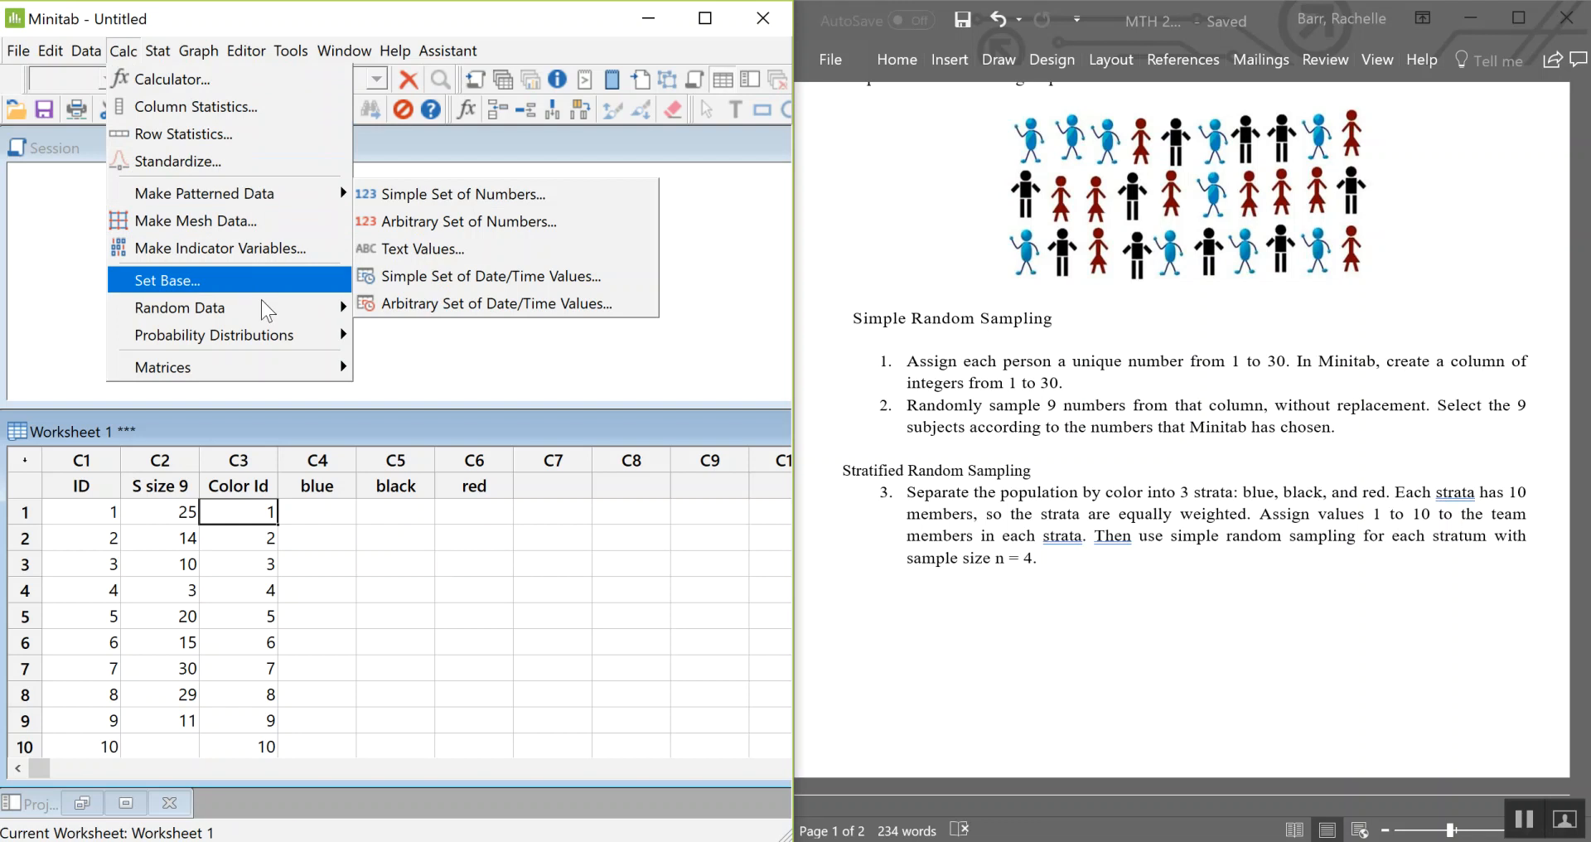
pyautogui.moveTo(248, 307)
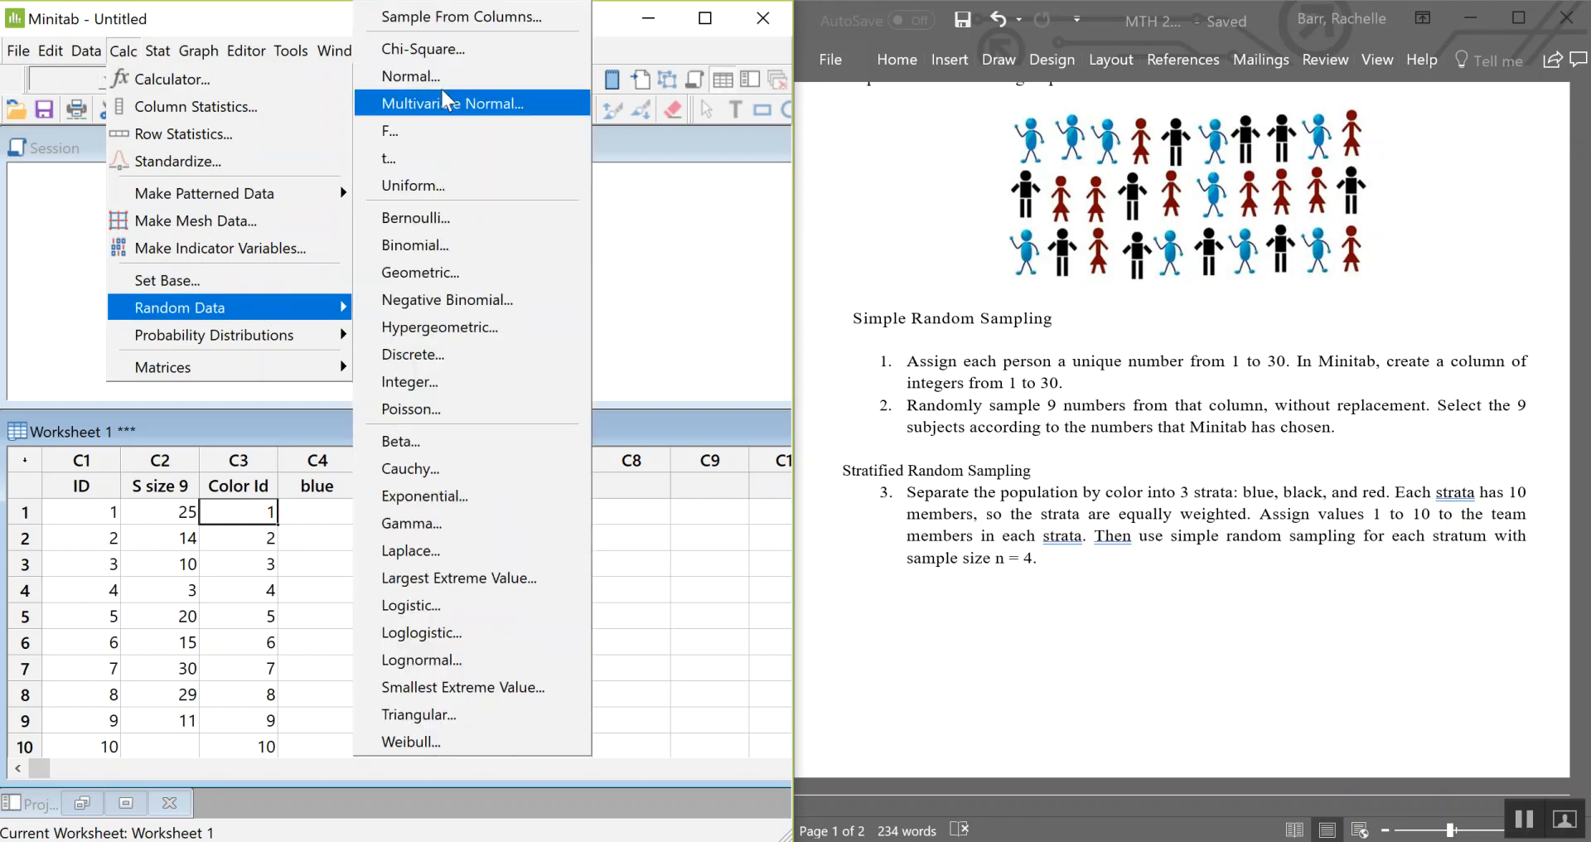
pyautogui.click(462, 19)
pyautogui.click(438, 345)
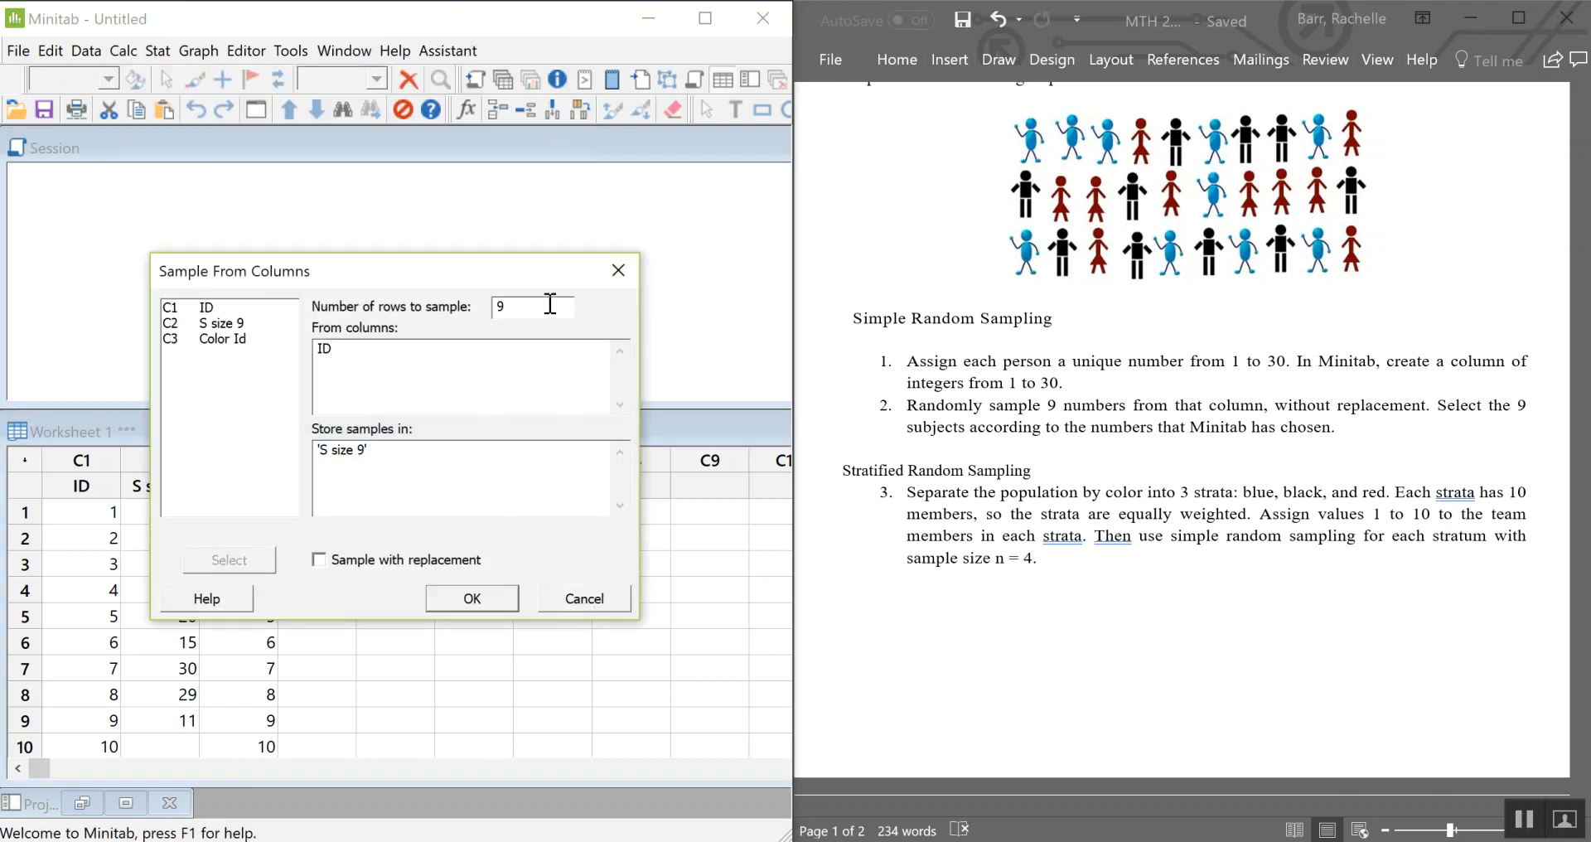
pyautogui.moveTo(550, 305); pyautogui.dragTo(470, 304)
pyautogui.write('4')
pyautogui.click(519, 359)
pyautogui.moveTo(480, 359); pyautogui.dragTo(272, 349)
pyautogui.doubleClick(272, 349)
# - Store the Color Id sample in the blue column instead of S size 9 and generate it without replacement
pyautogui.moveTo(393, 449); pyautogui.dragTo(258, 445)
pyautogui.press('BackSpace')
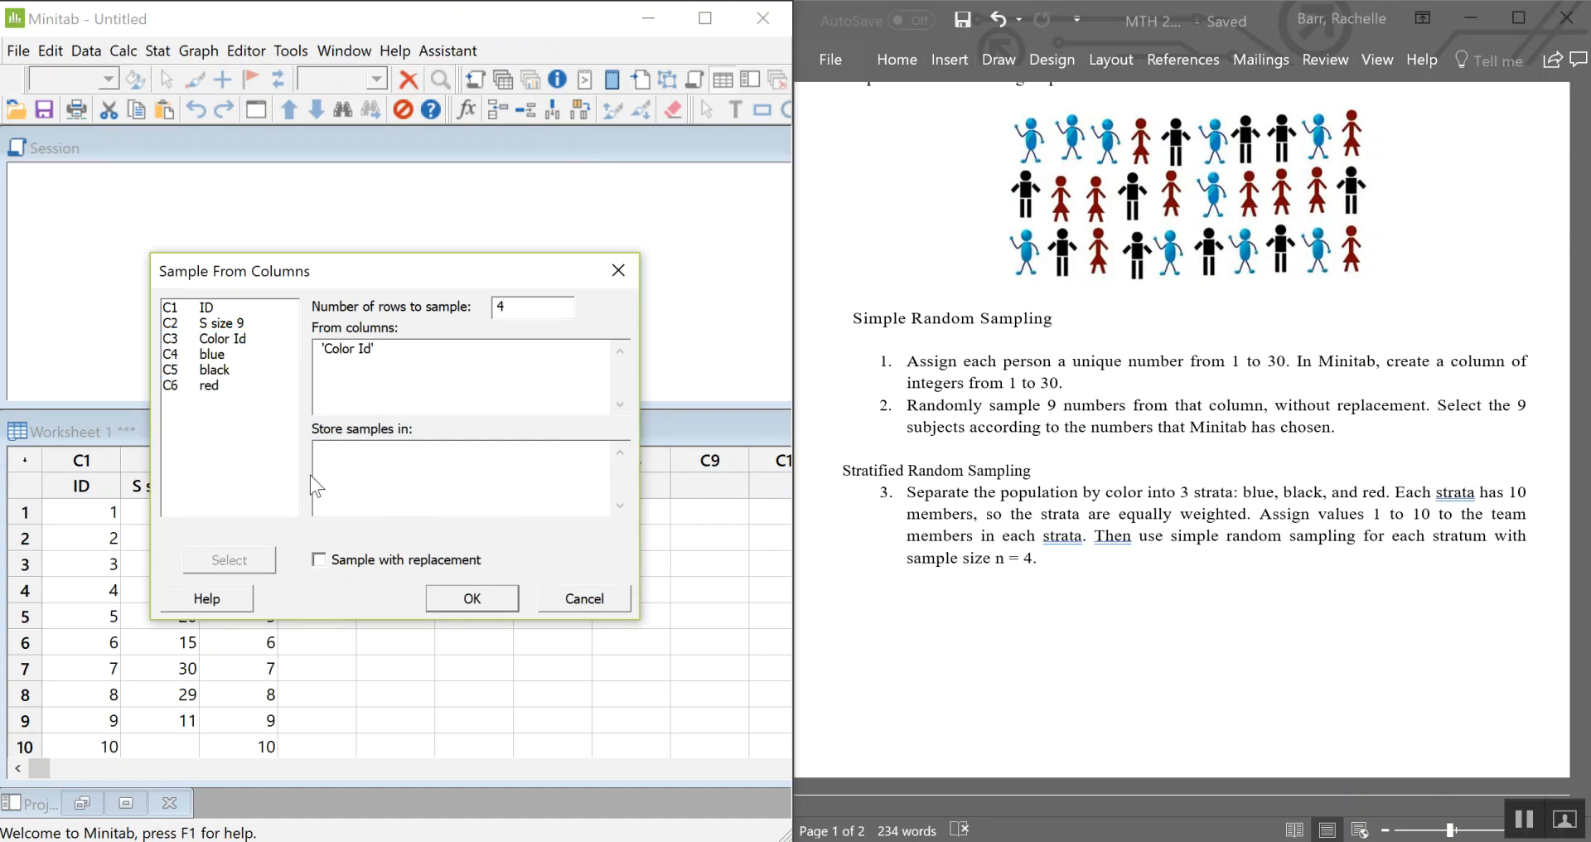
pyautogui.doubleClick(227, 356)
pyautogui.click(440, 601)
# - Sample 4 rows from the Color Id column without replacement and store them in the black column
pyautogui.click(158, 50)
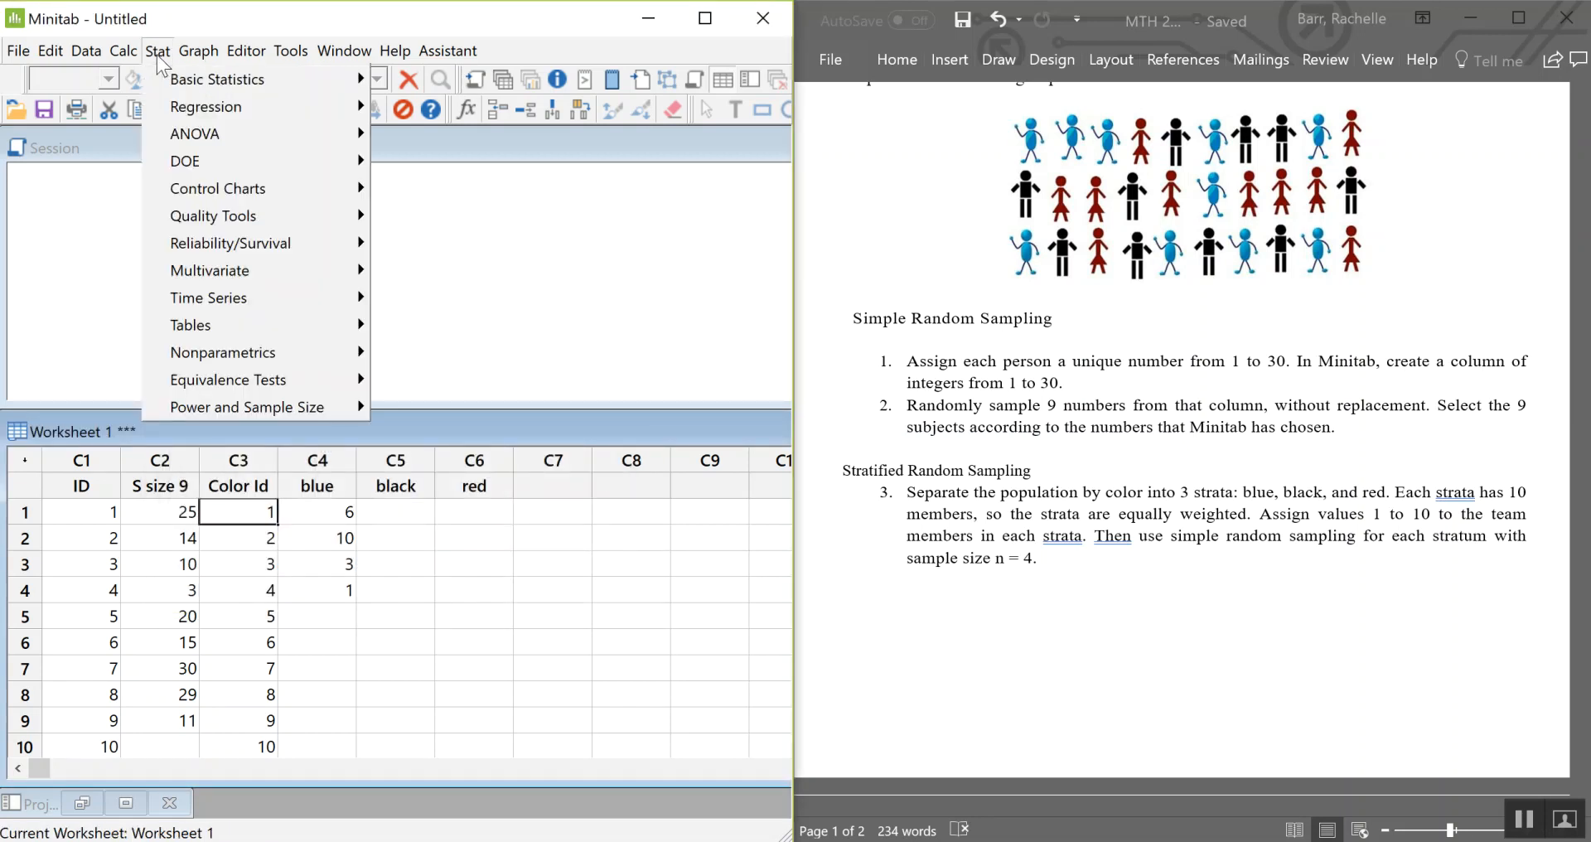
pyautogui.moveTo(122, 54)
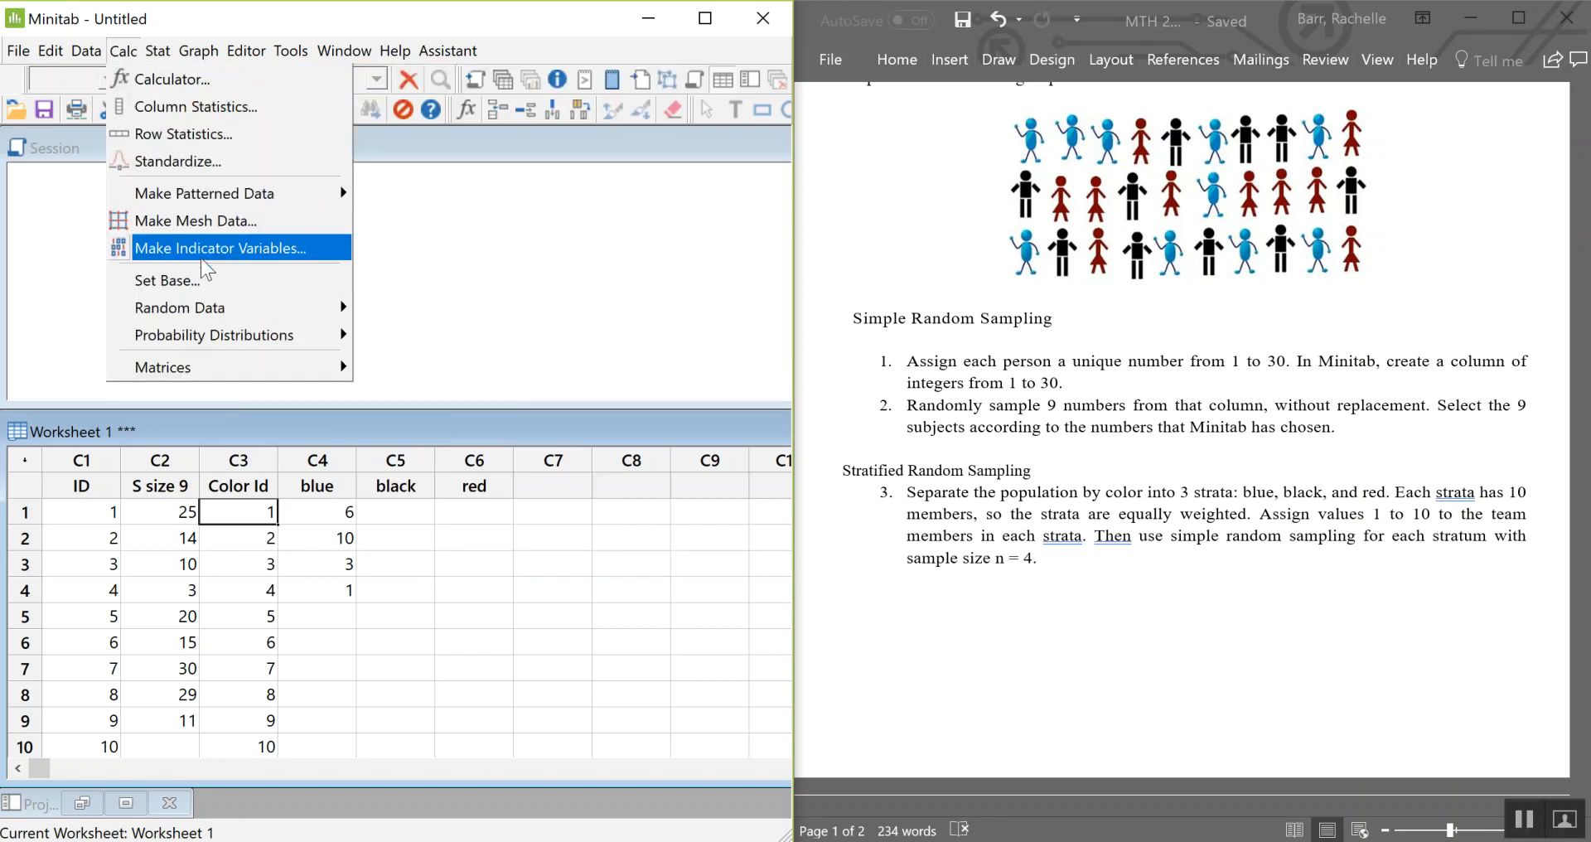
pyautogui.click(227, 319)
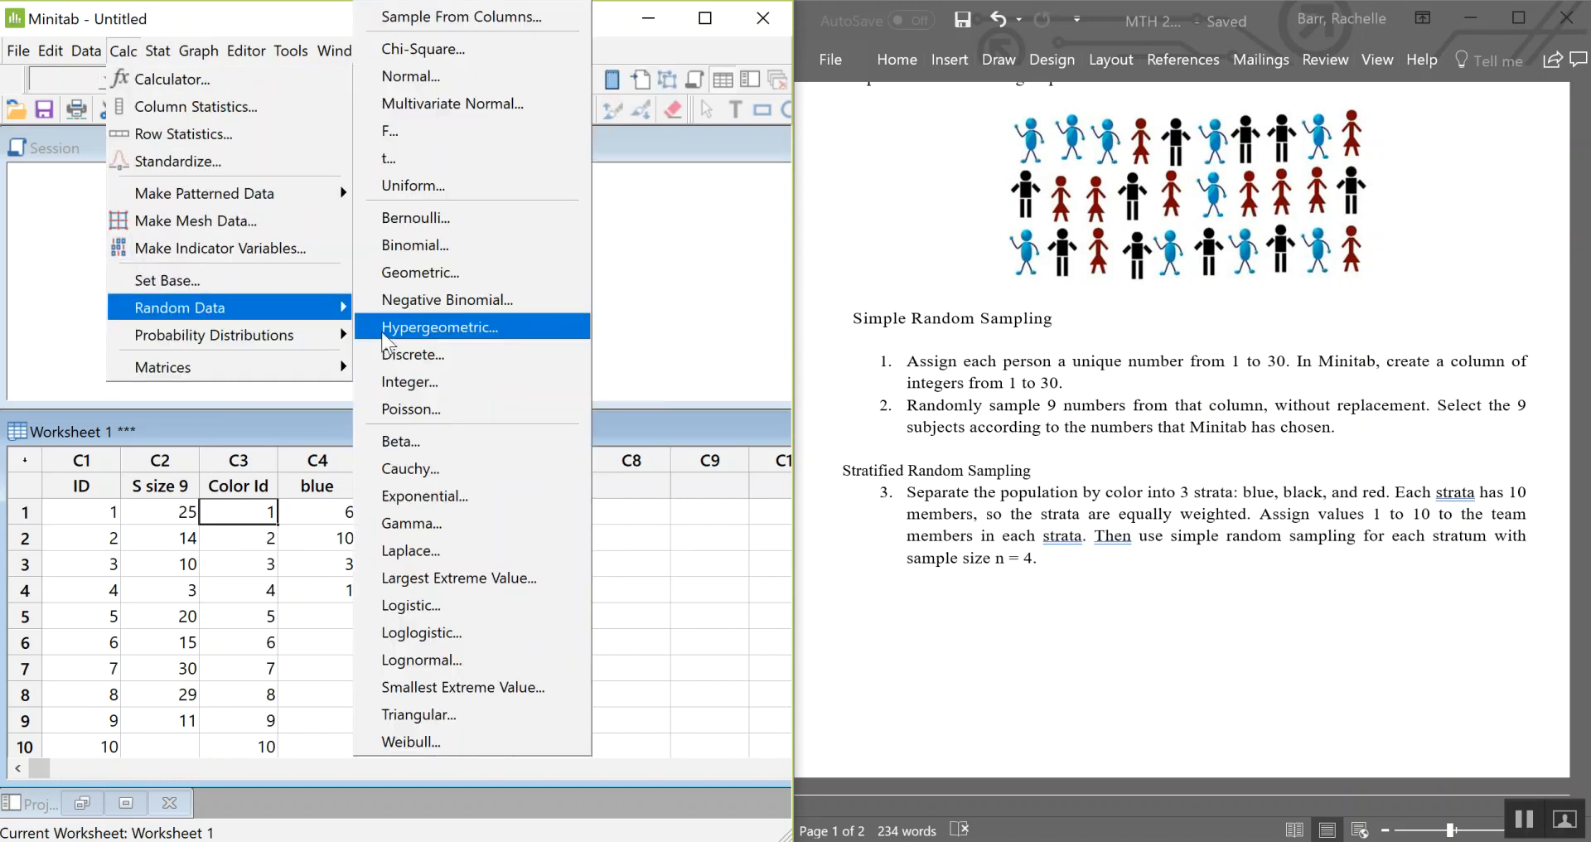
pyautogui.click(468, 29)
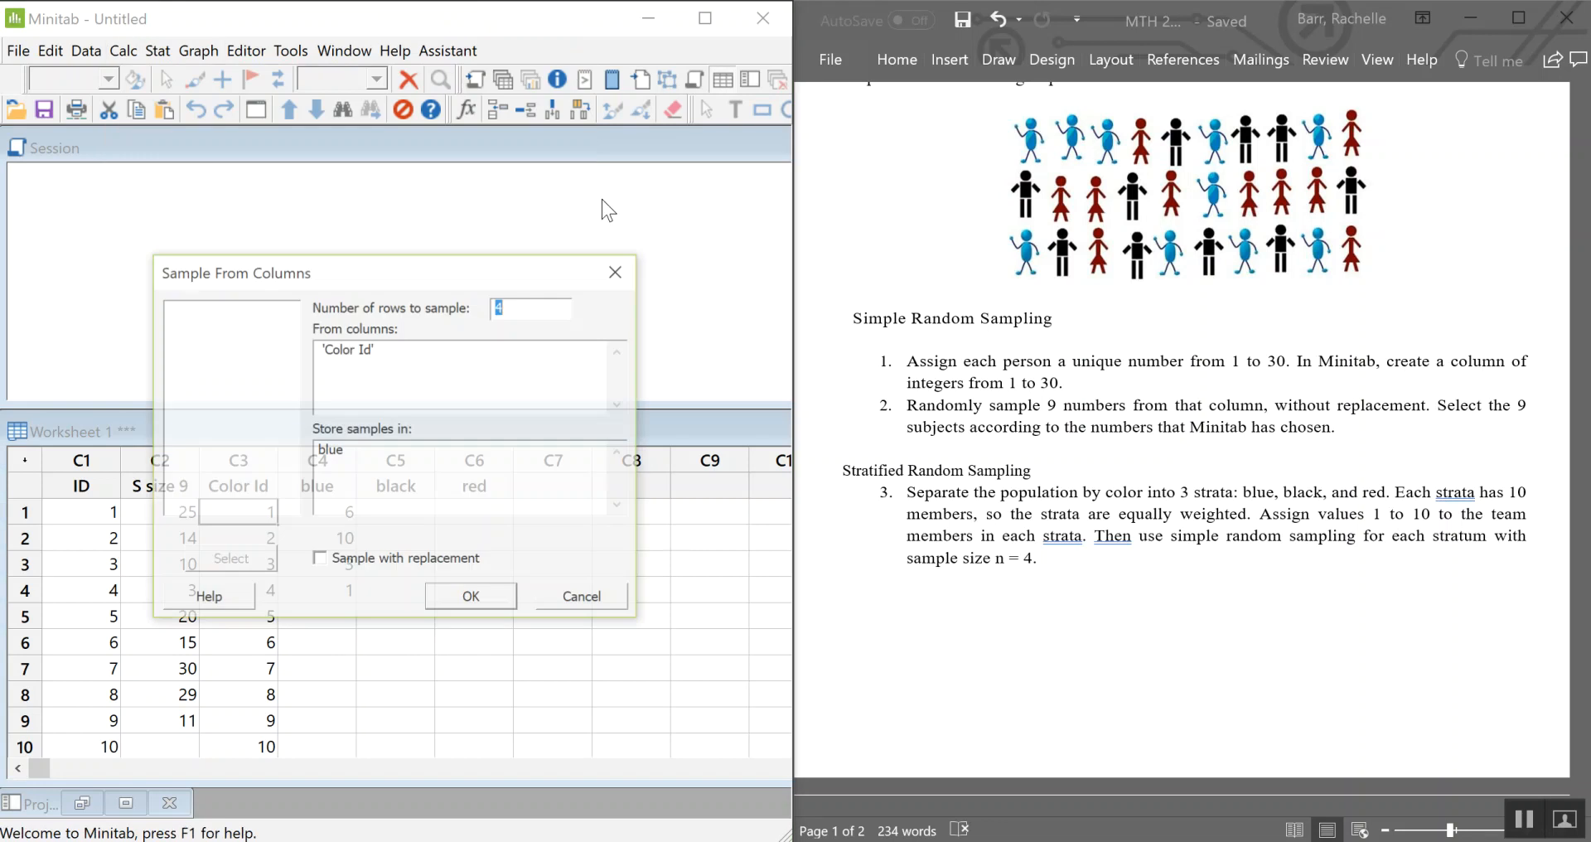
pyautogui.click(216, 370)
pyautogui.doubleClick(216, 371)
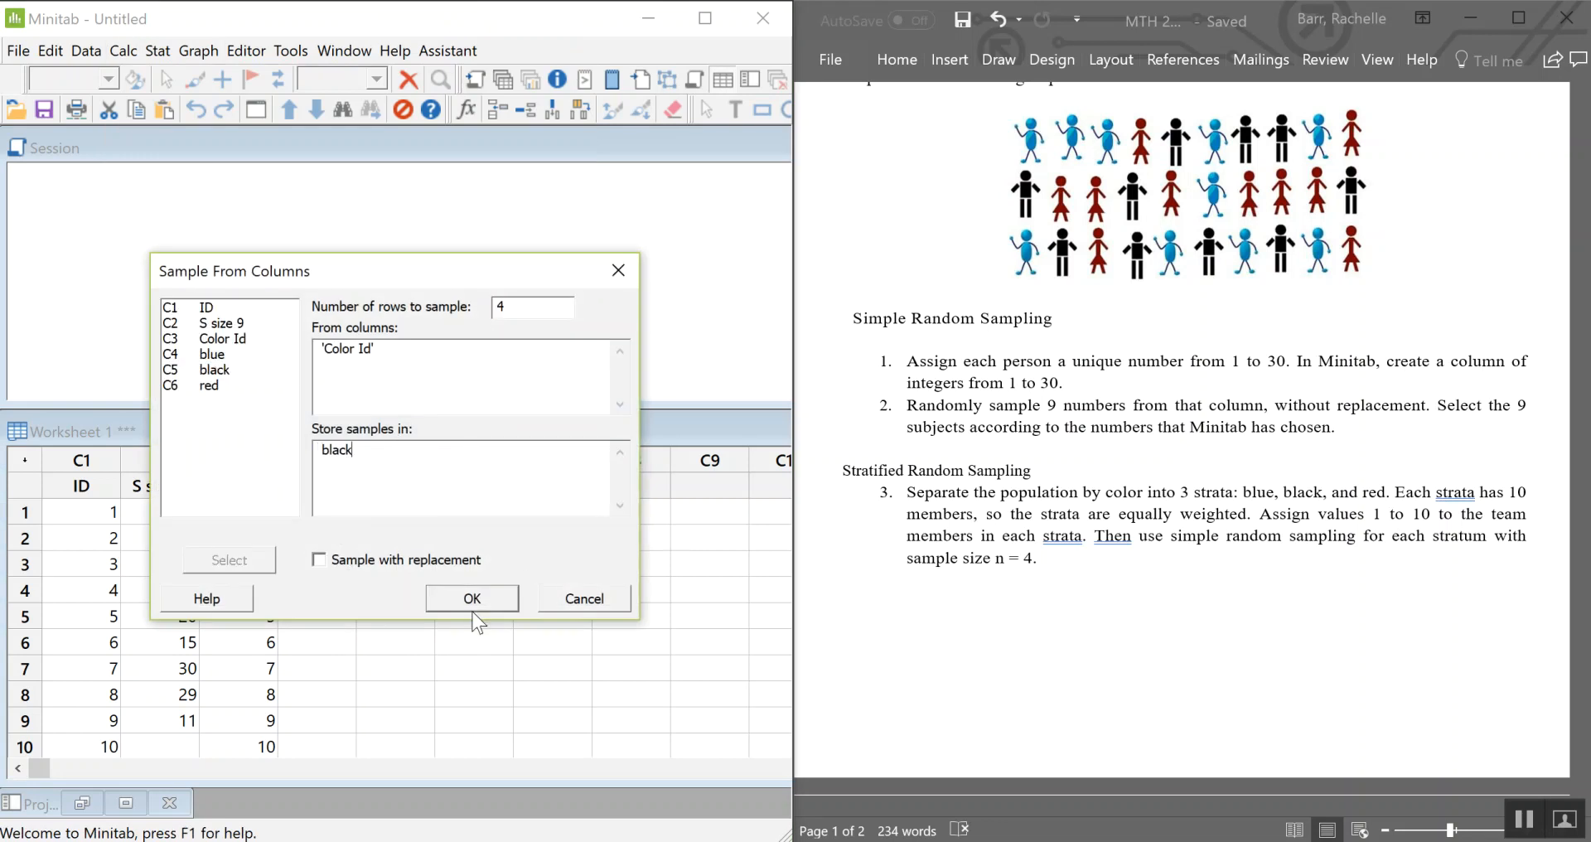
pyautogui.click(472, 598)
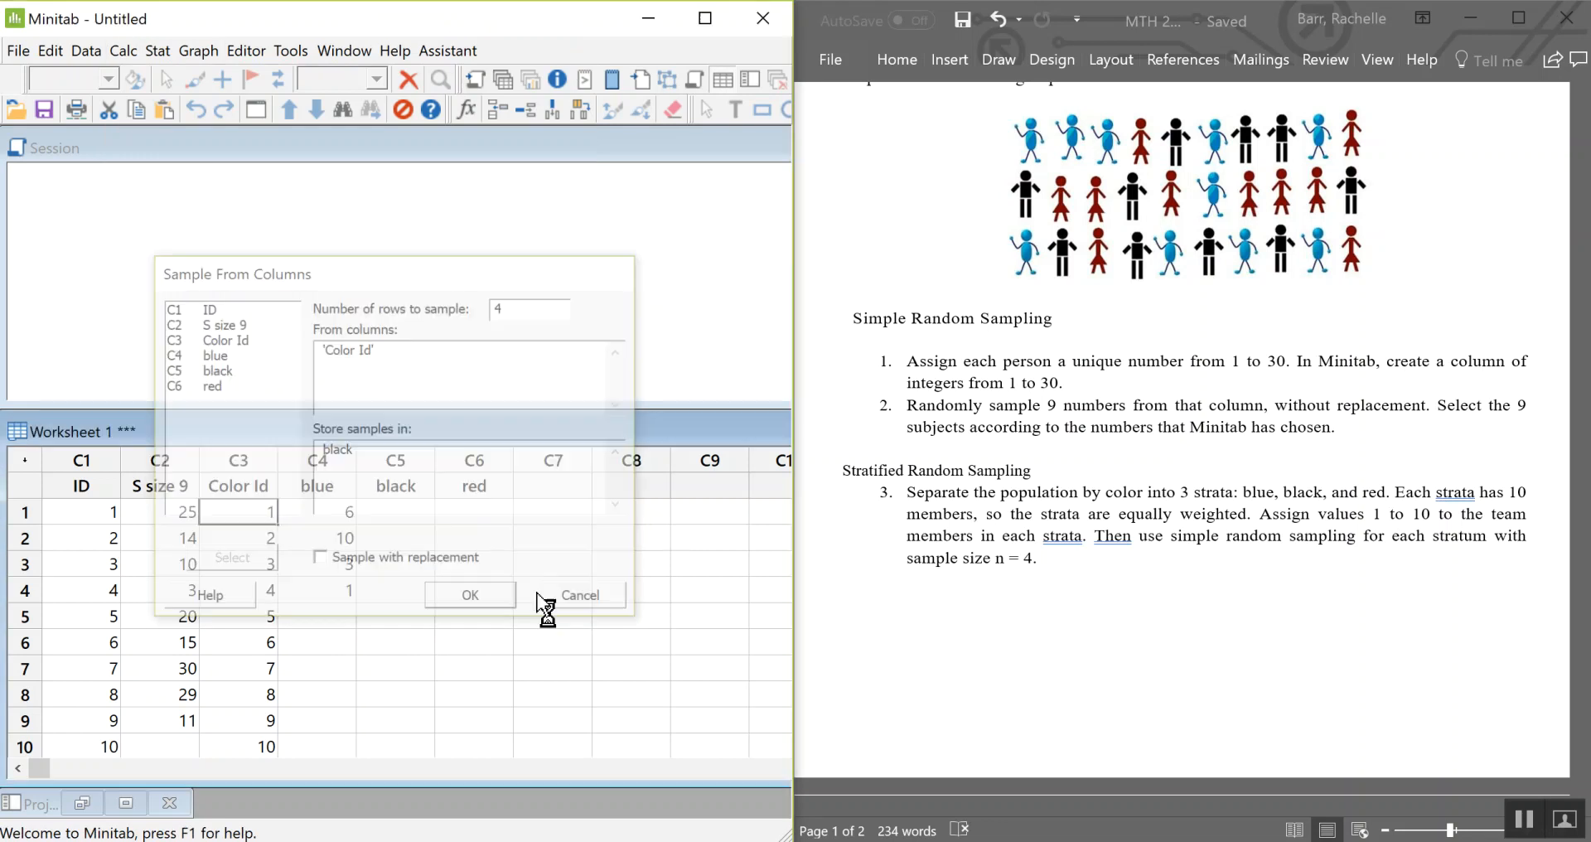
# - Sample 4 rows from the Color Id column without replacement and store them in the red column
pyautogui.click(157, 51)
pyautogui.moveTo(126, 54)
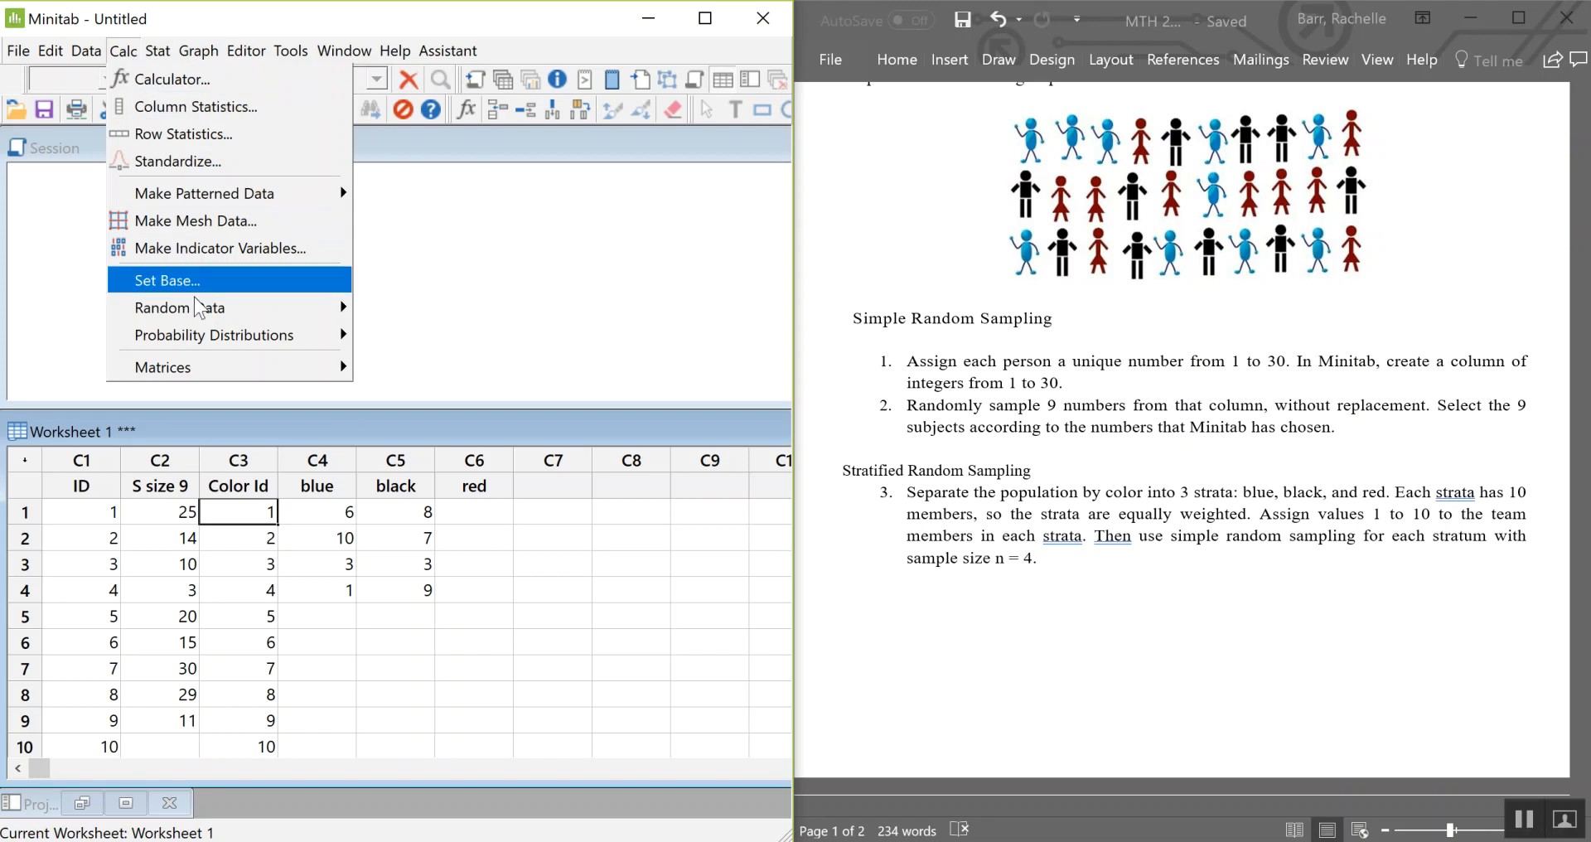
pyautogui.moveTo(213, 318)
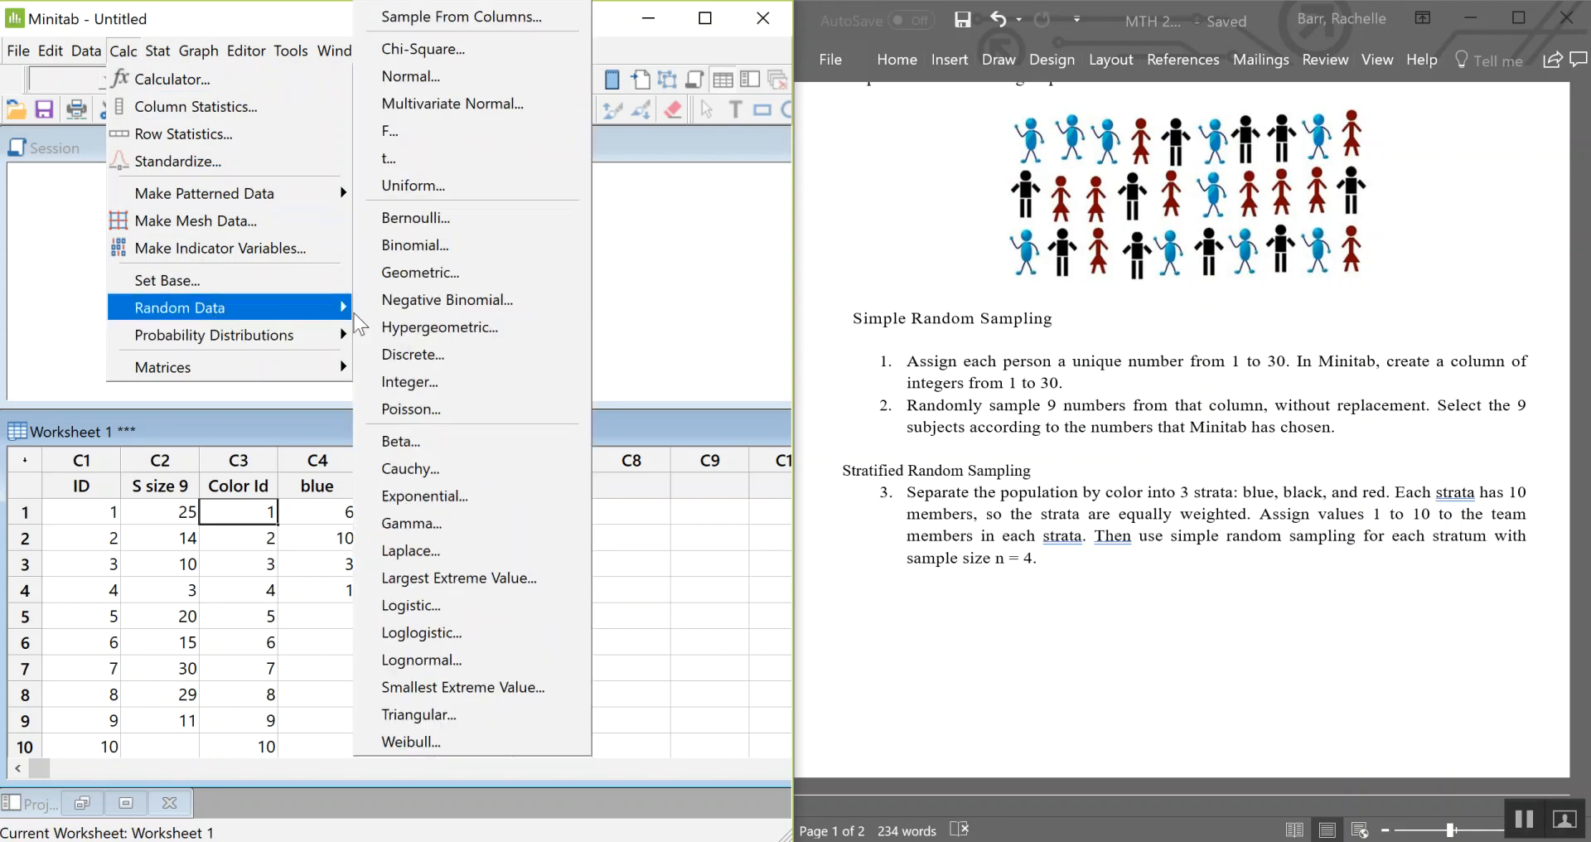
pyautogui.click(433, 15)
pyautogui.click(412, 444)
pyautogui.doubleClick(412, 445)
pyautogui.click(241, 385)
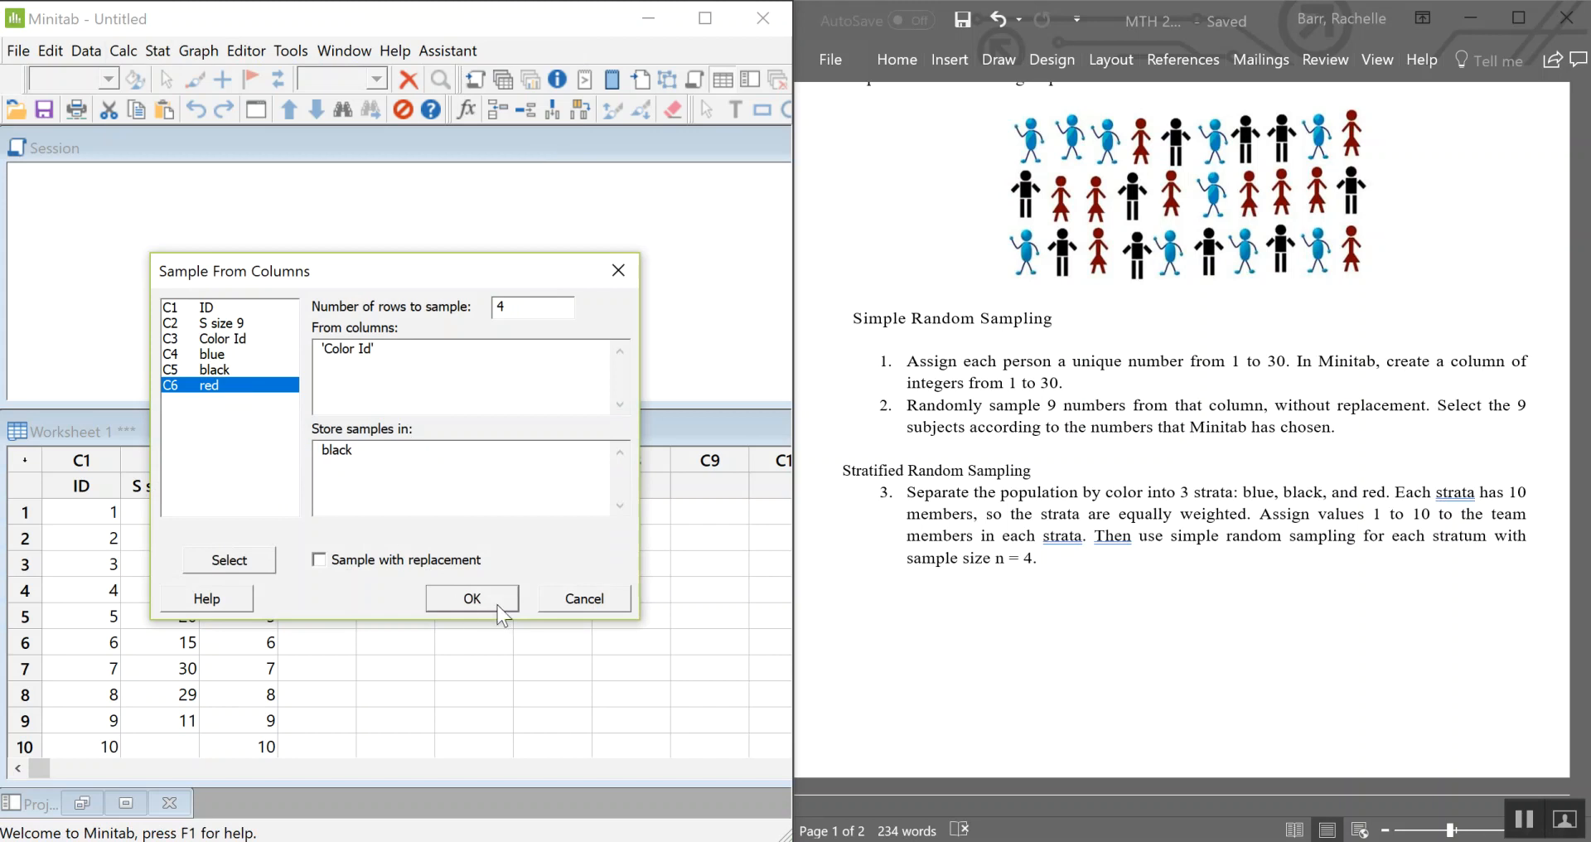
pyautogui.doubleClick(407, 452)
pyautogui.doubleClick(229, 386)
pyautogui.click(472, 598)
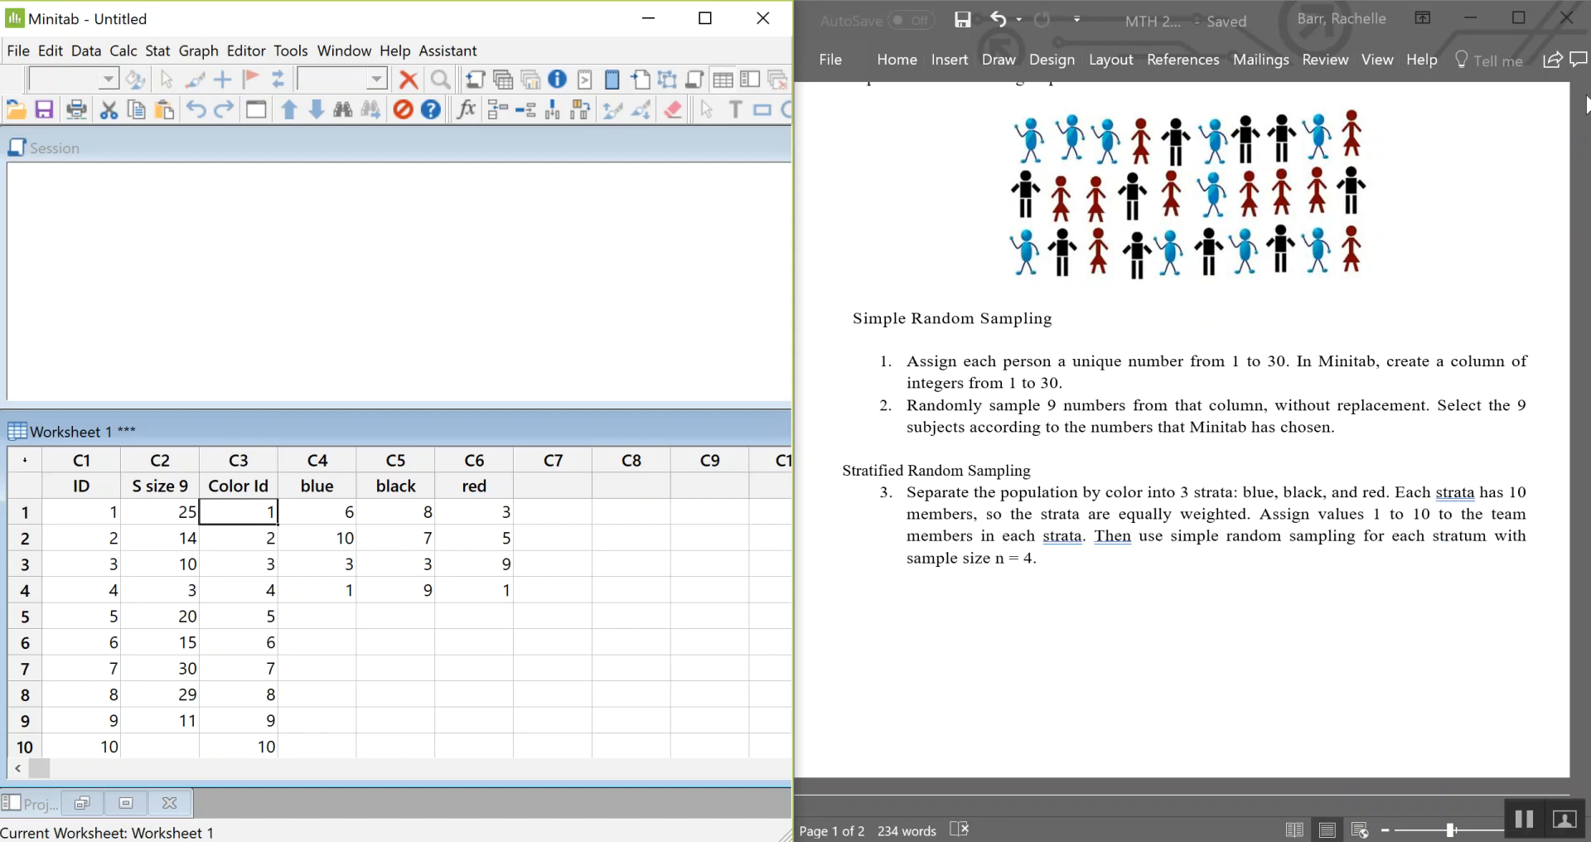
# - Switch to the Word document and view the Example 2 section on the following page
pyautogui.scroll(-2, 1291, 487)
pyautogui.scroll(-5, 1293, 481)
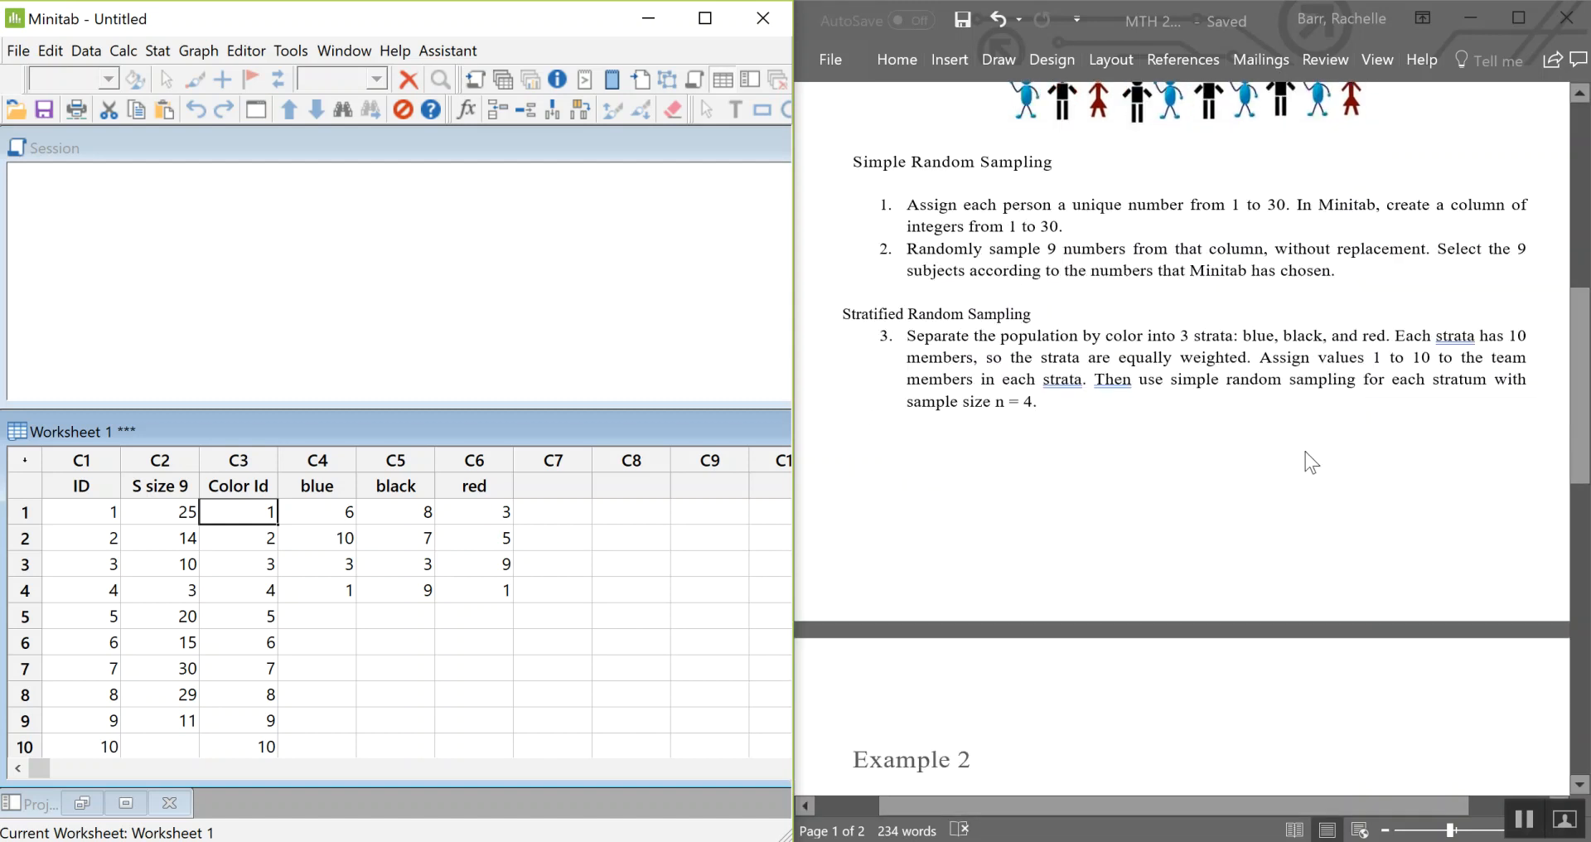